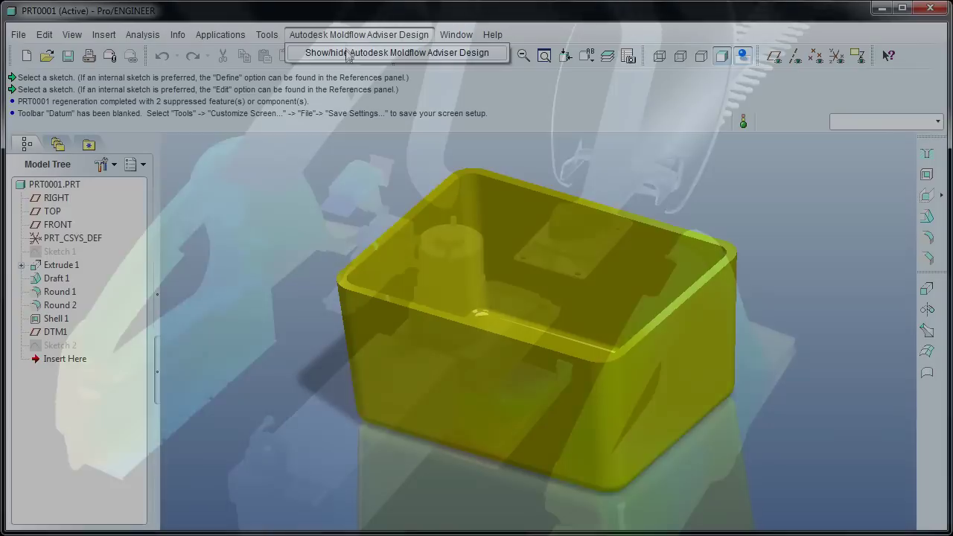
Step: Show Moldflow Adviser indicators for PRT0001, play its mold fill animation, then close it
left_click(348, 54)
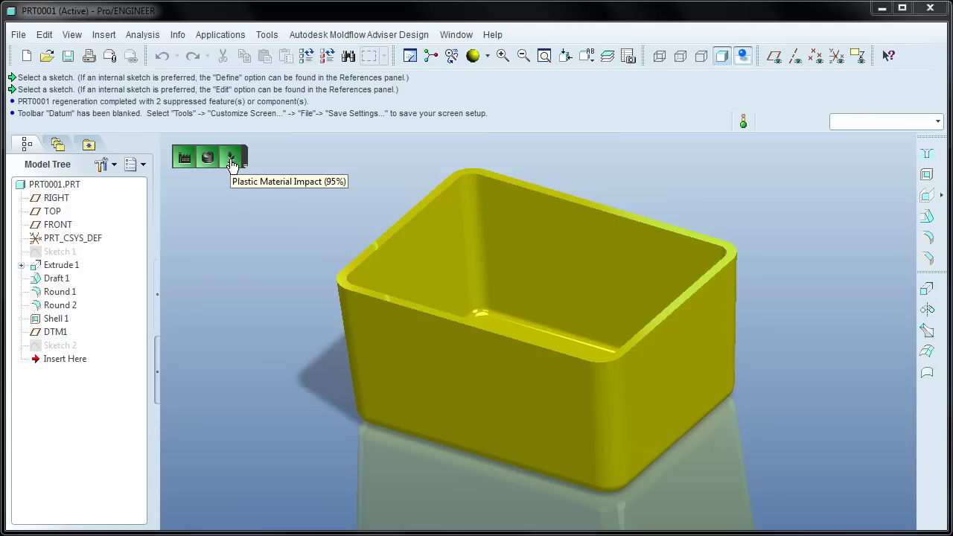
right_click(243, 164)
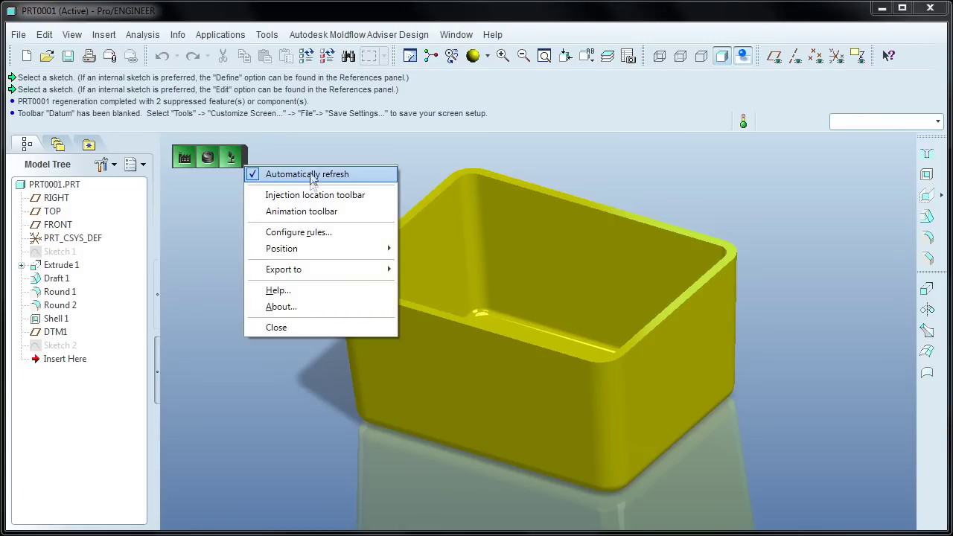
left_click(315, 212)
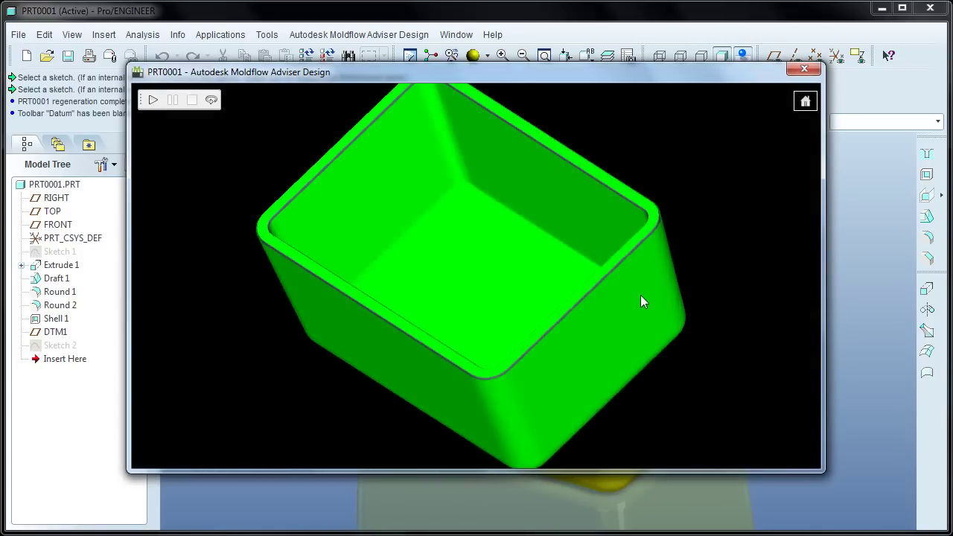
left_click(152, 101)
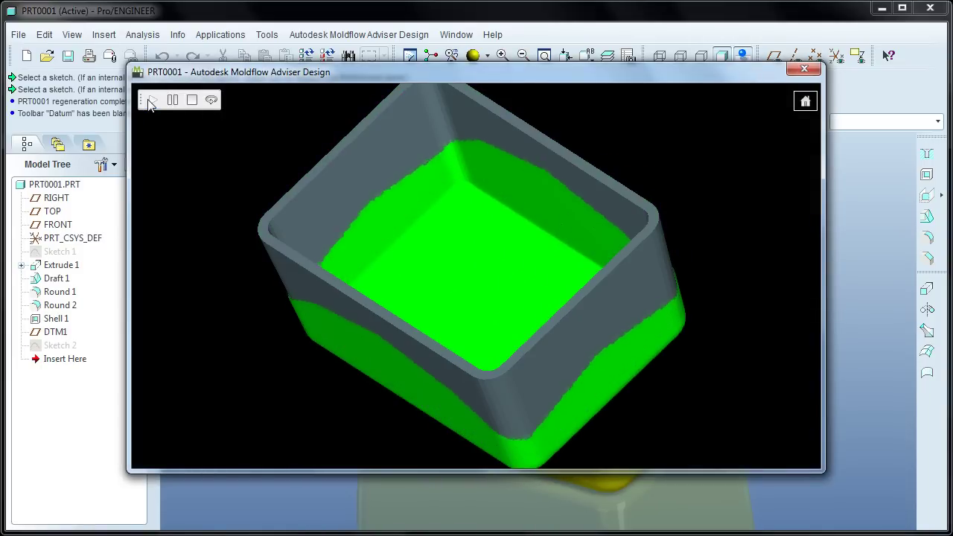
left_click(804, 69)
Step: Unhide the hexagon Sketch 2 and start a drafted Trajectory Rib along it
right_click(59, 345)
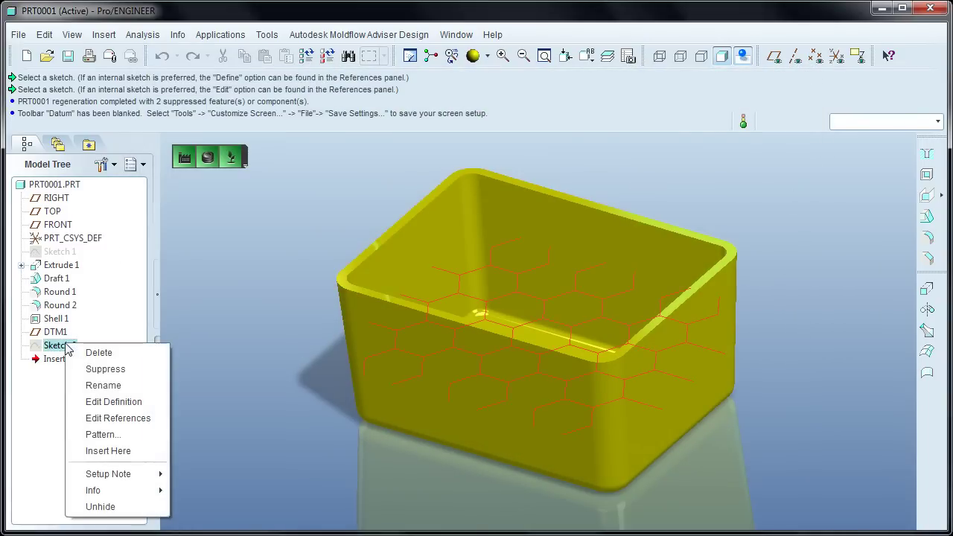
left_click(101, 507)
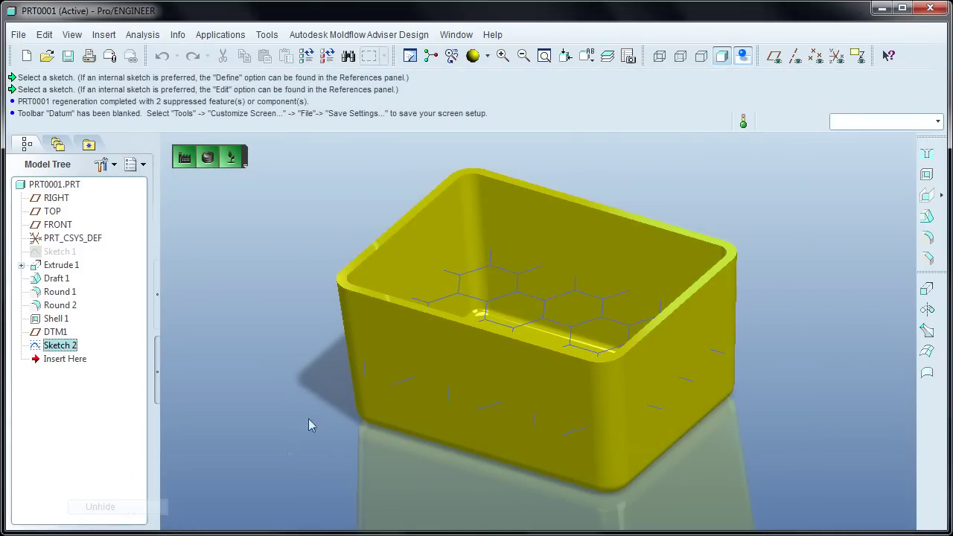
left_click(928, 307)
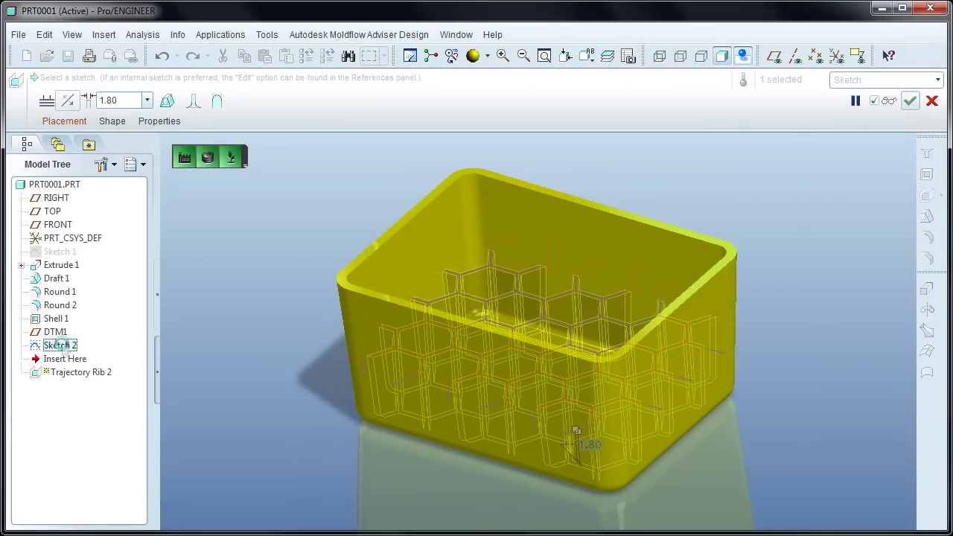
left_click(167, 100)
Step: Set both rib profile dimensions to 1.5 and complete the rib feature
left_click(111, 121)
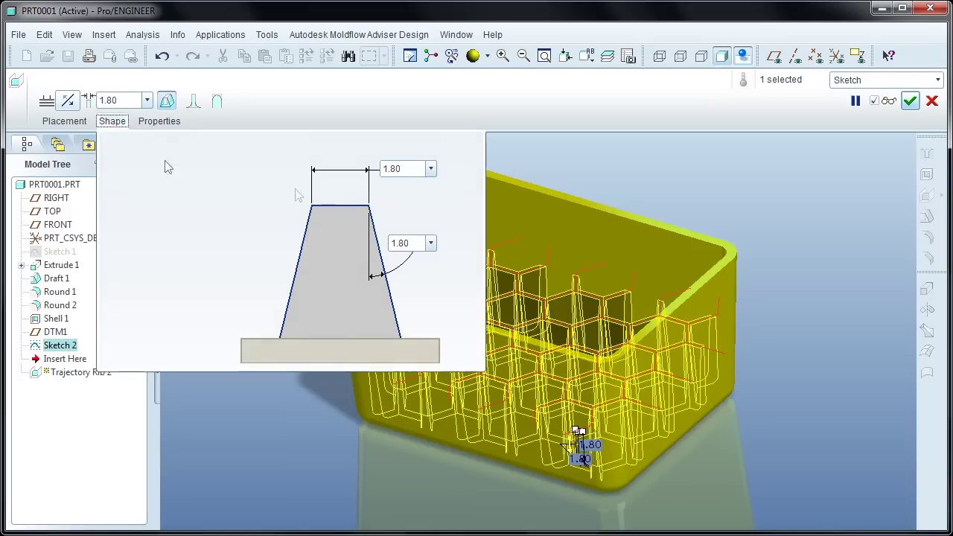
double_click(406, 169)
type("1.5")
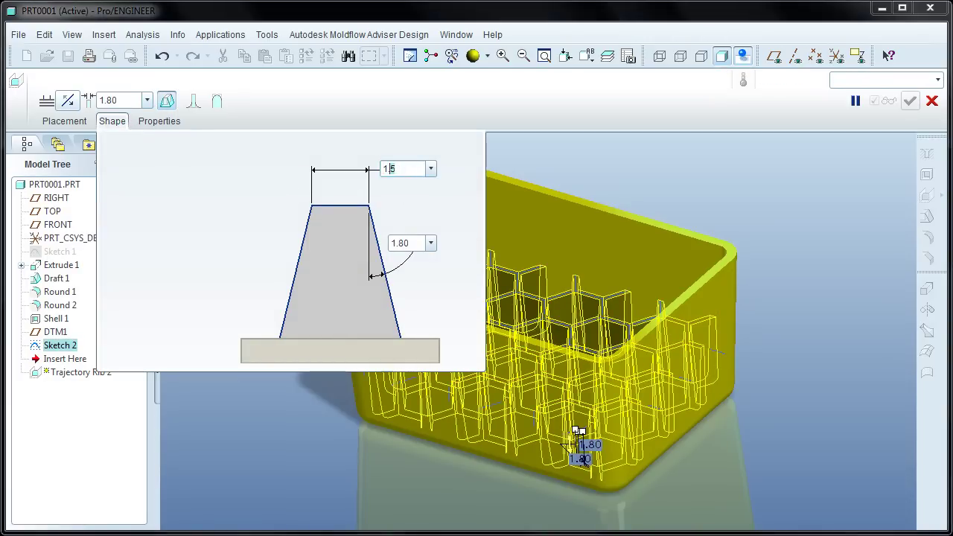
double_click(406, 243)
type("1.5")
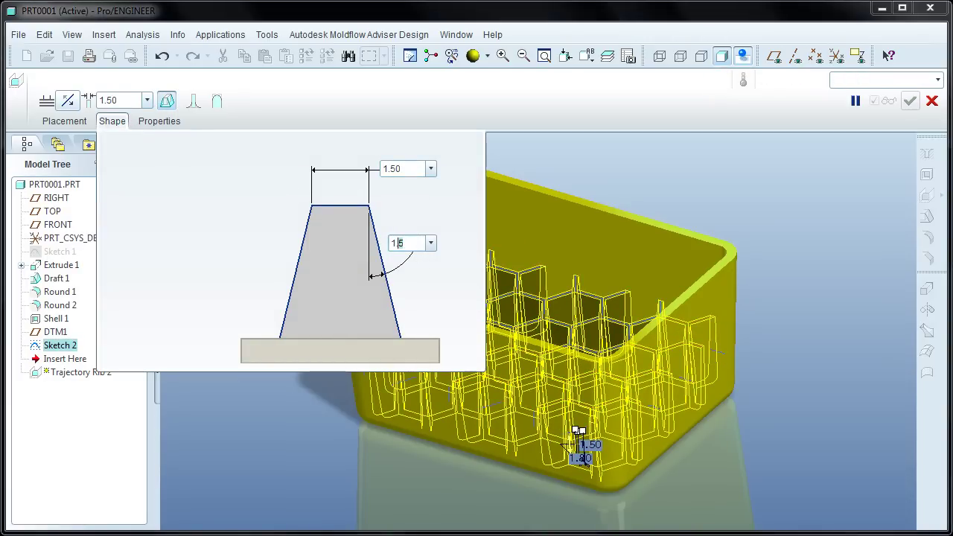
key("Return")
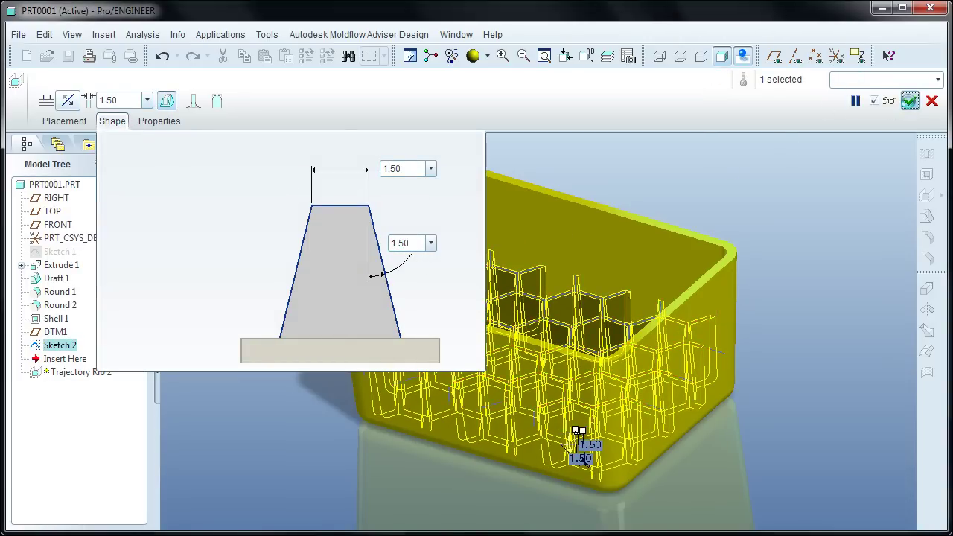
left_click(909, 100)
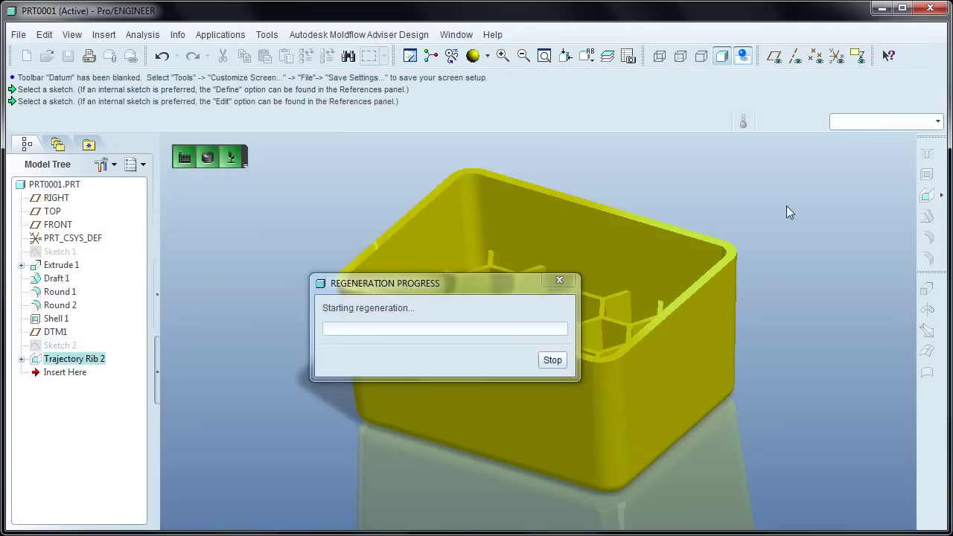
Step: Play the mold fill animation on the ribbed box from the Animation toolbar
right_click(245, 169)
left_click(309, 214)
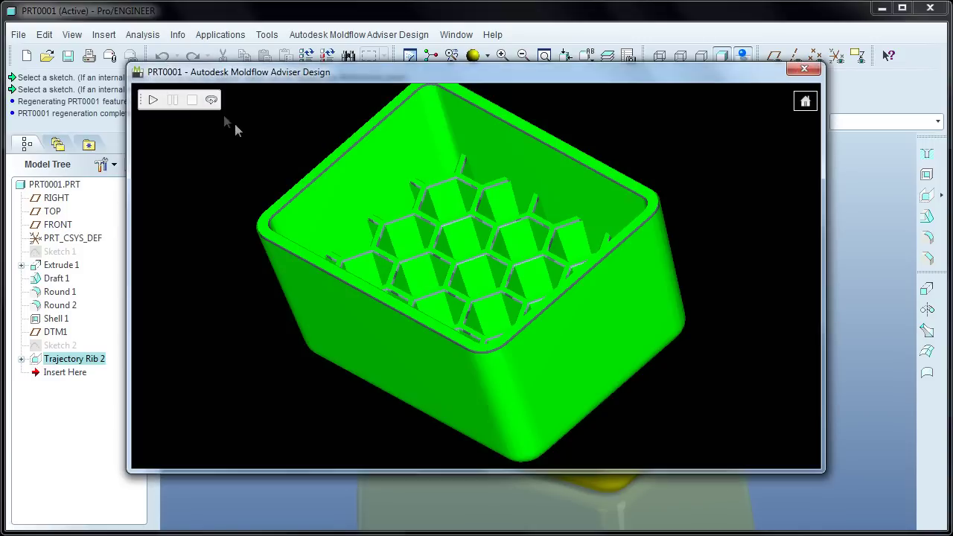
left_click(154, 100)
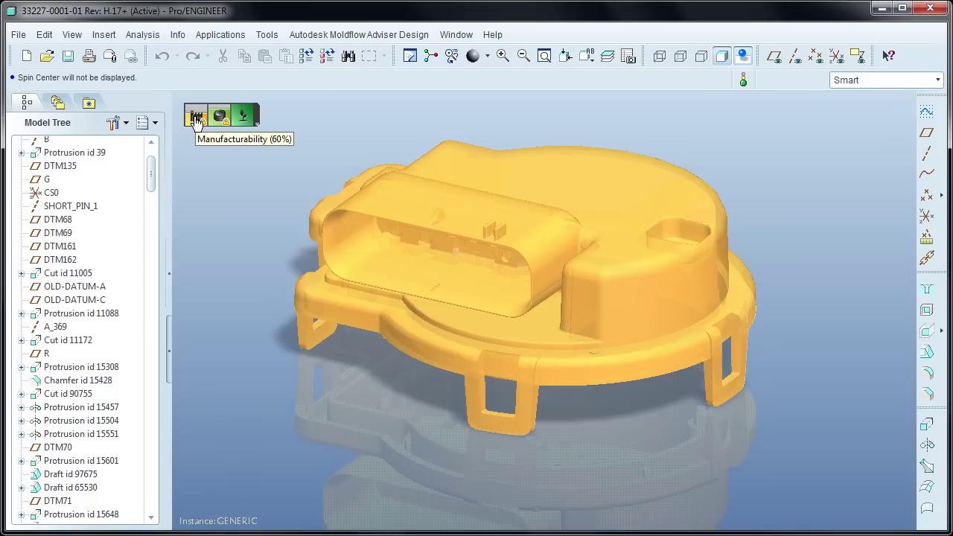
left_click(196, 119)
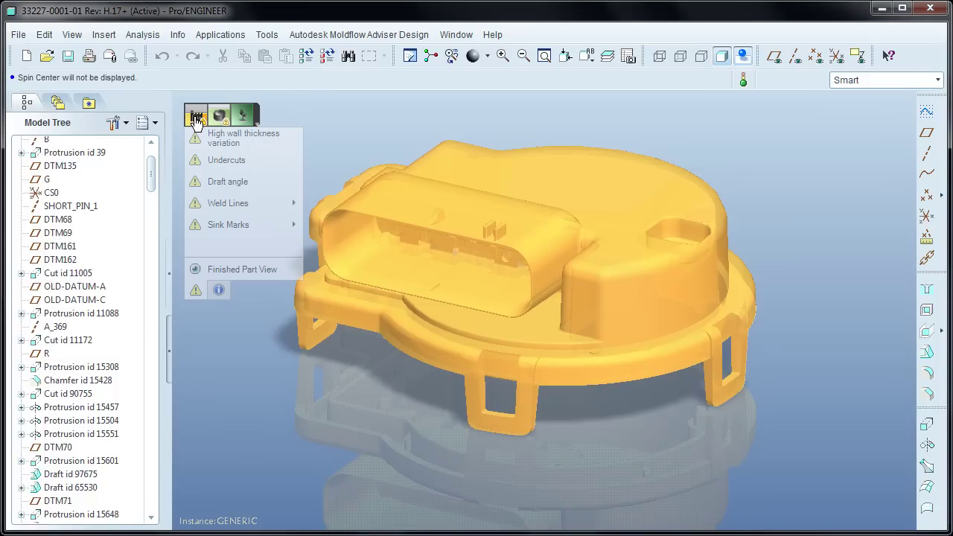
left_click(246, 137)
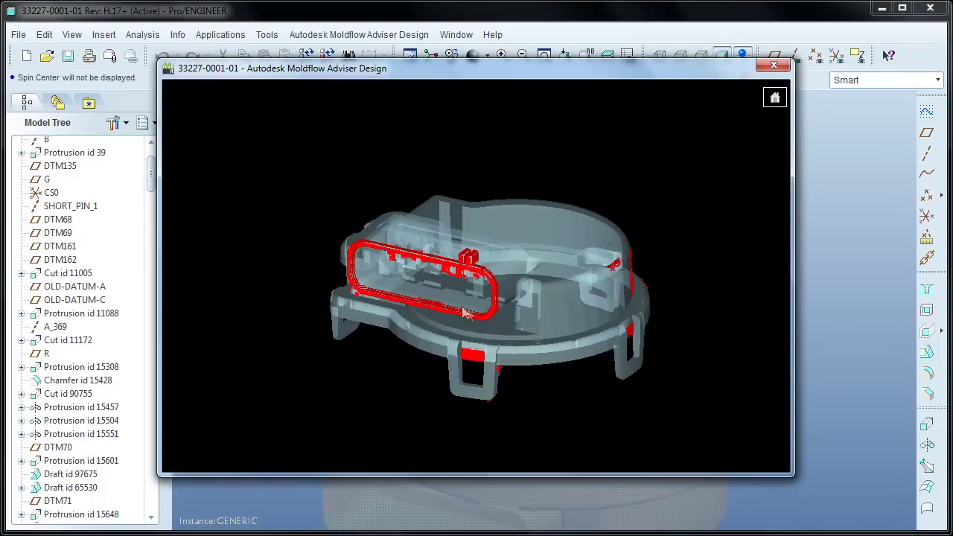
scroll(467, 315, "down", 2)
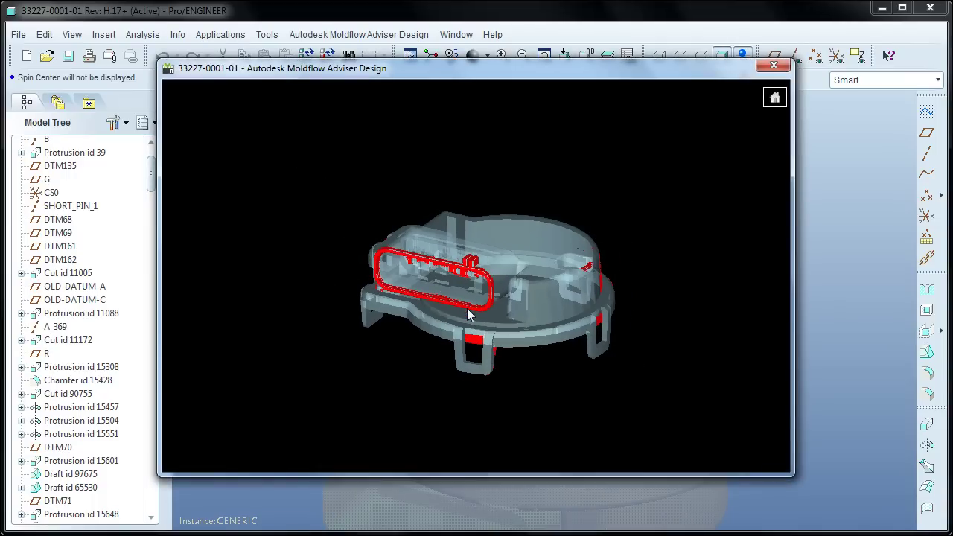
scroll(466, 312, "up", 2)
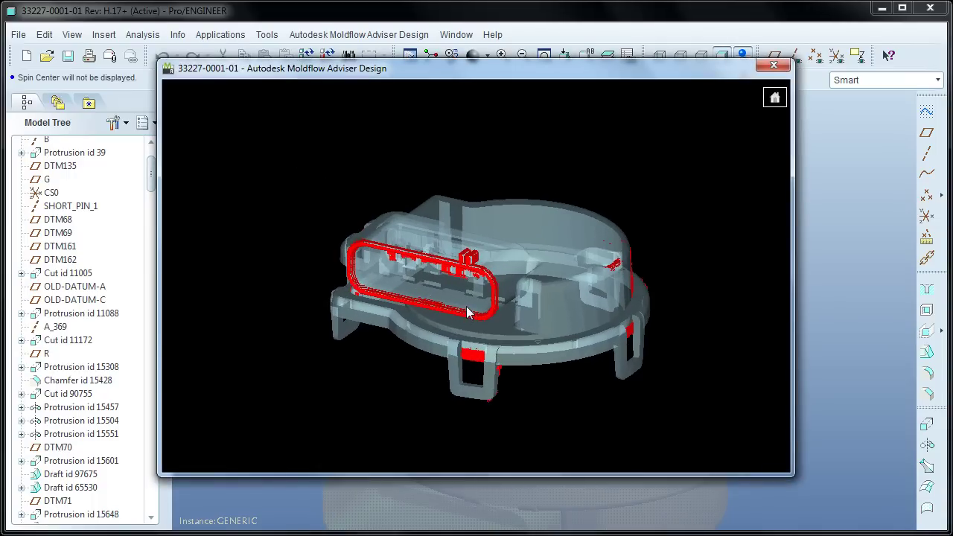
scroll(467, 307, "up", 2)
mouse_move(577, 372)
middle_mouse_down()
mouse_move(547, 343)
mouse_move(473, 317)
mouse_move(417, 311)
mouse_move(310, 263)
mouse_move(566, 360)
middle_mouse_up()
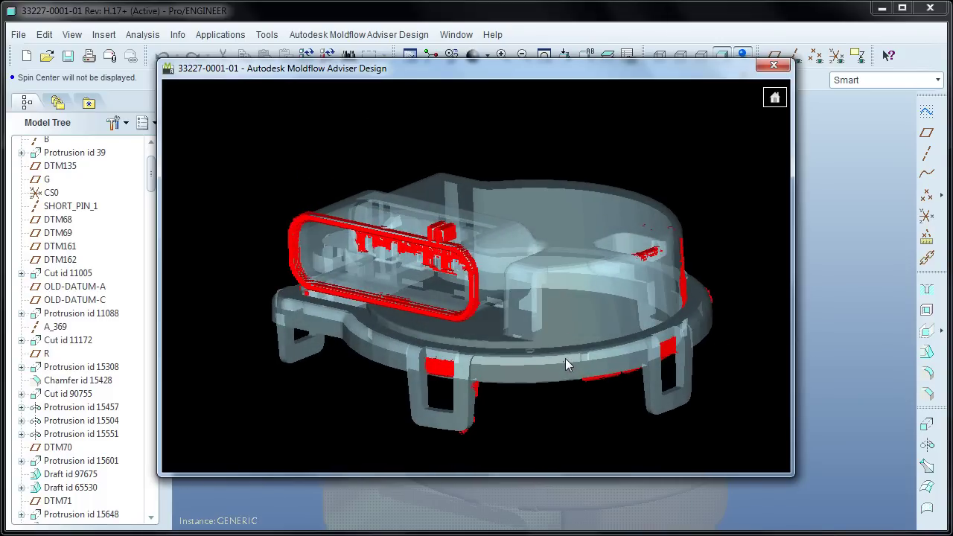
left_click(773, 65)
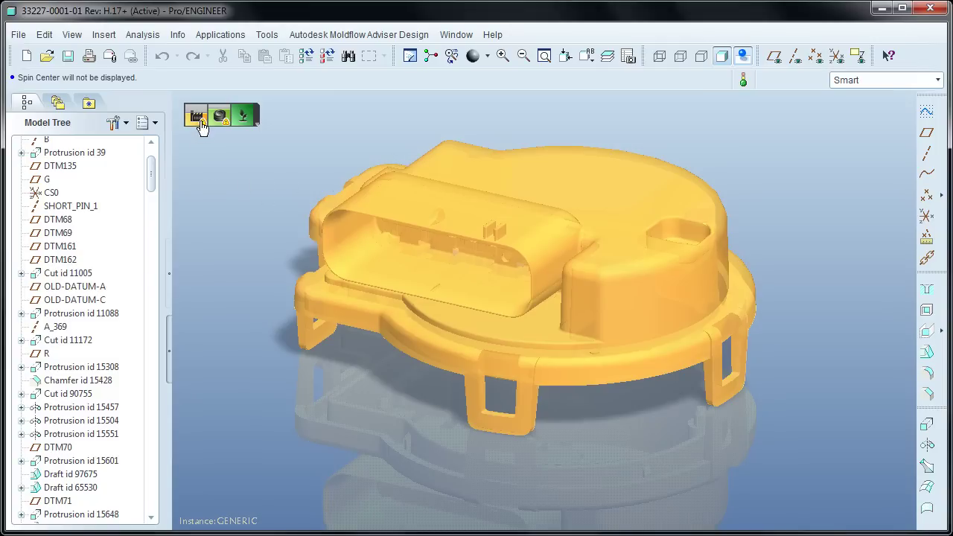
left_click(198, 119)
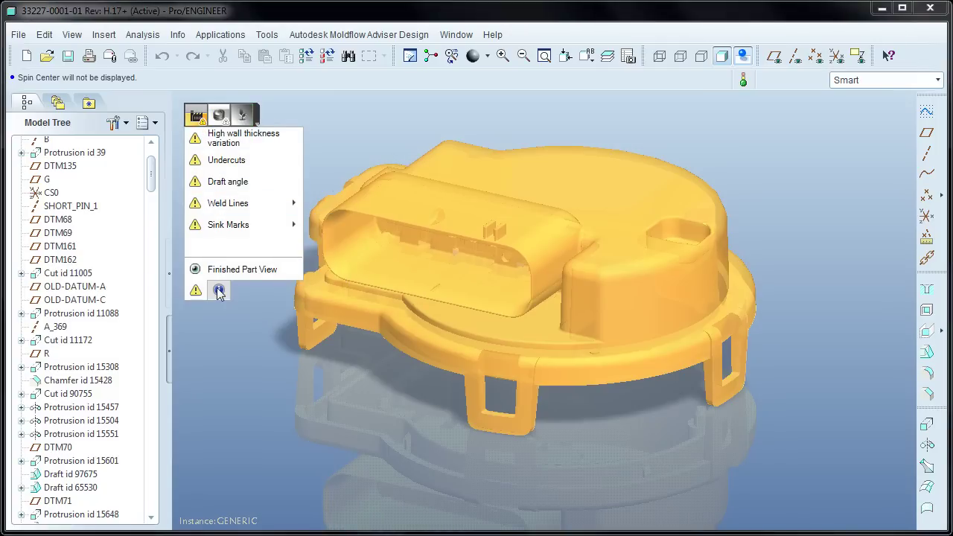
left_click(223, 160)
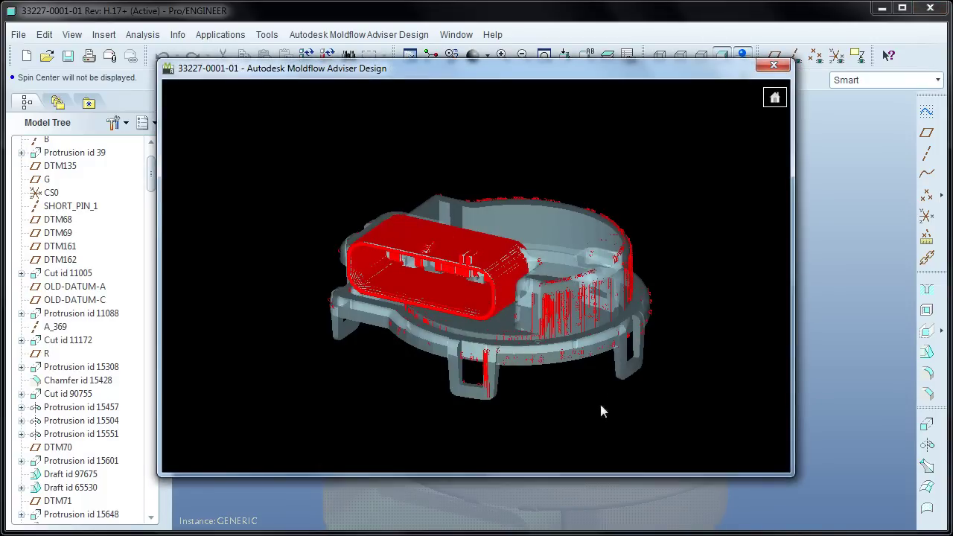
middle_click_drag(601, 411, 571, 416)
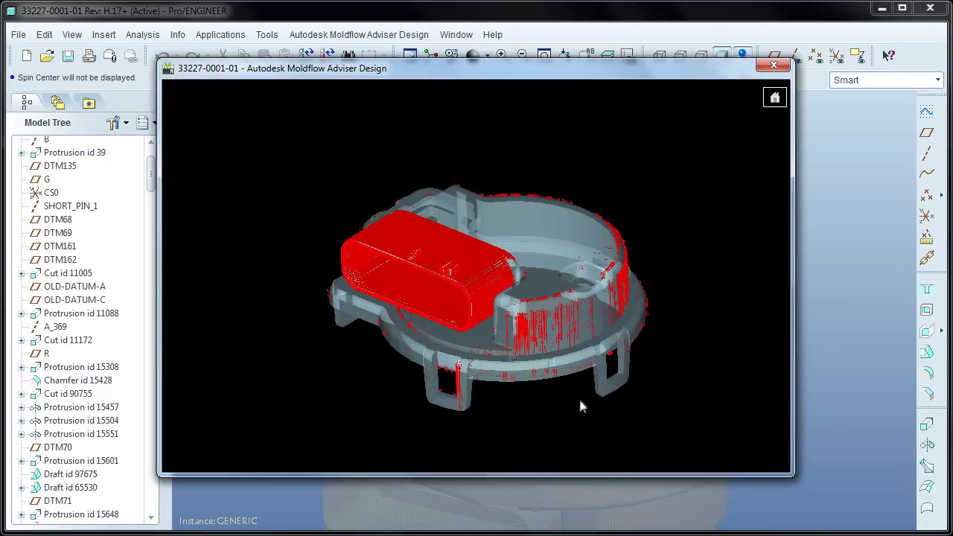
left_click(773, 65)
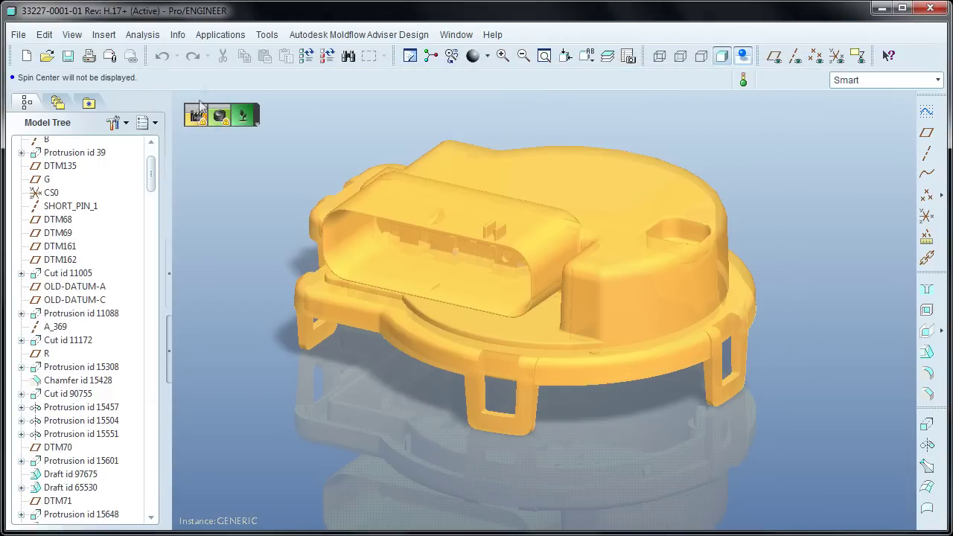
left_click(198, 115)
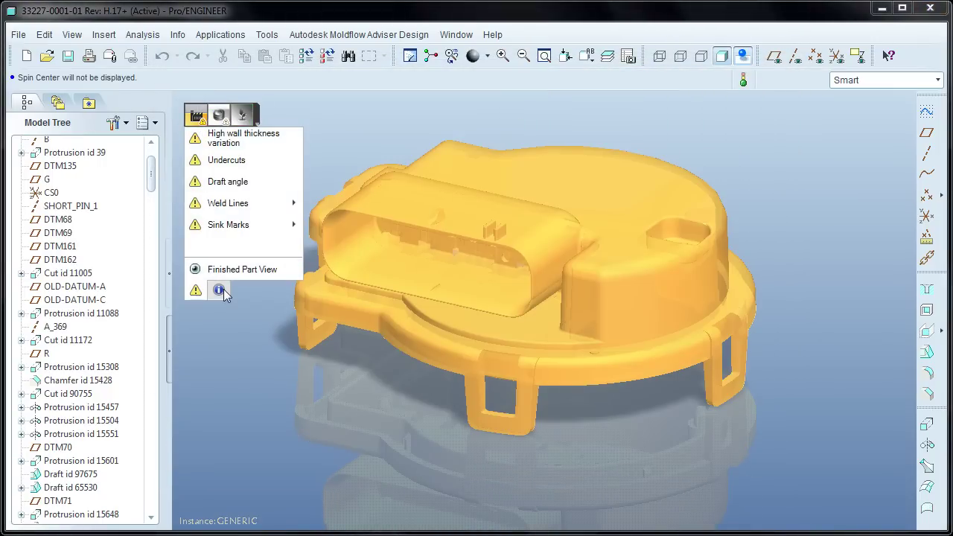
left_click(226, 187)
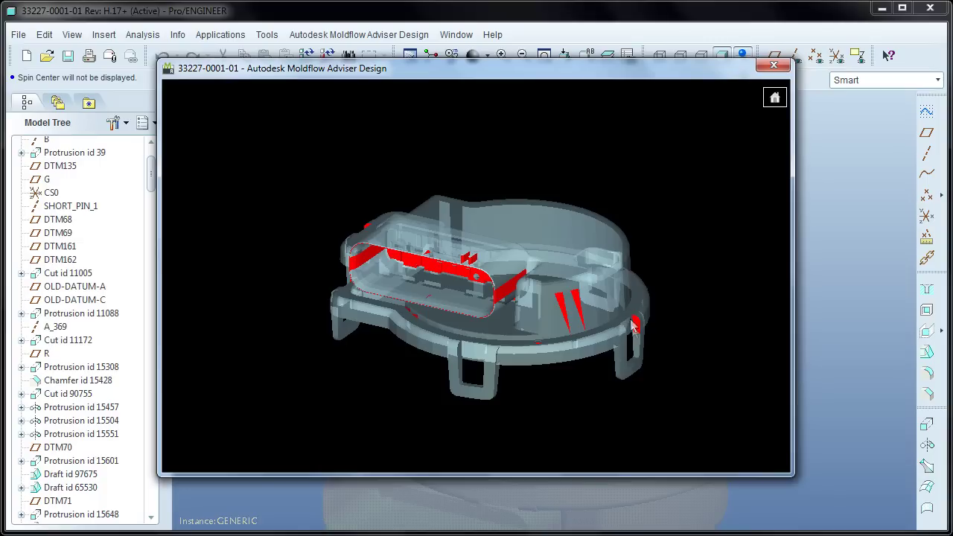
left_click(773, 67)
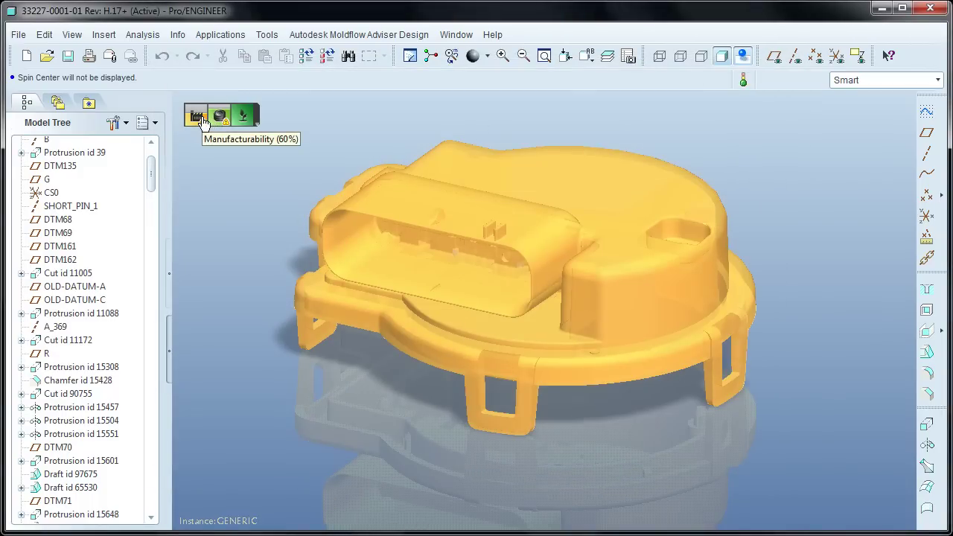
Step: Show the Injection location toolbar from the Weld Lines options
left_click(201, 118)
mouse_move(251, 205)
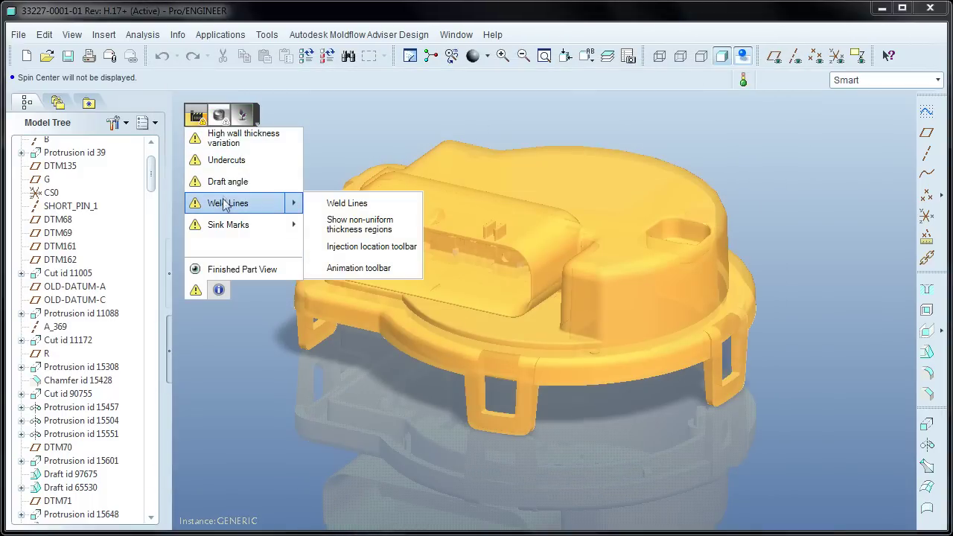
left_click(365, 247)
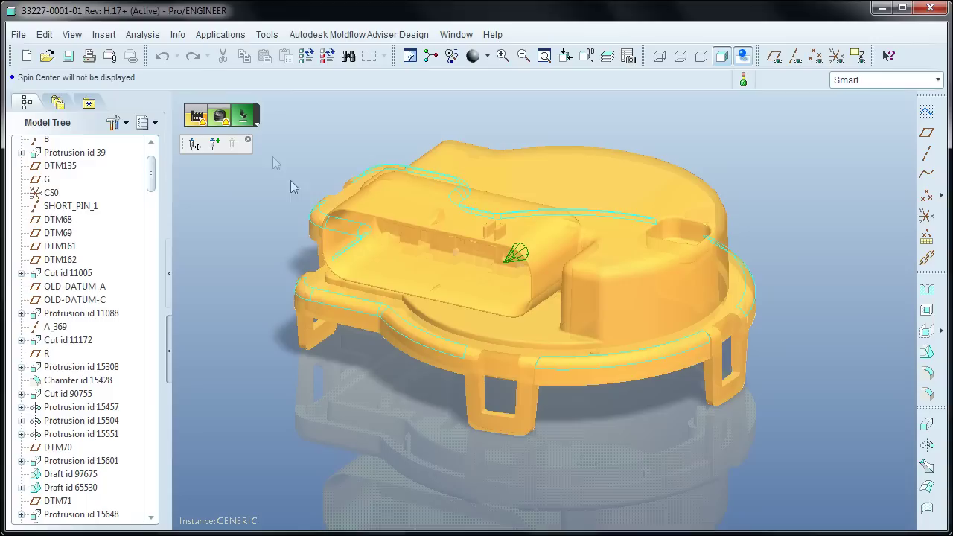
Step: Review the connector's Draft angle result from the side, then close the viewer
left_click(197, 117)
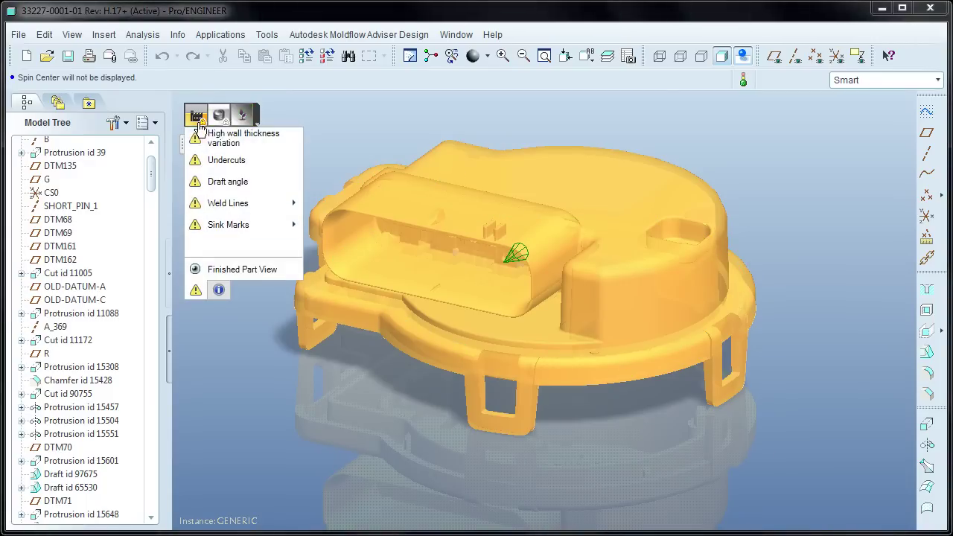
left_click(228, 182)
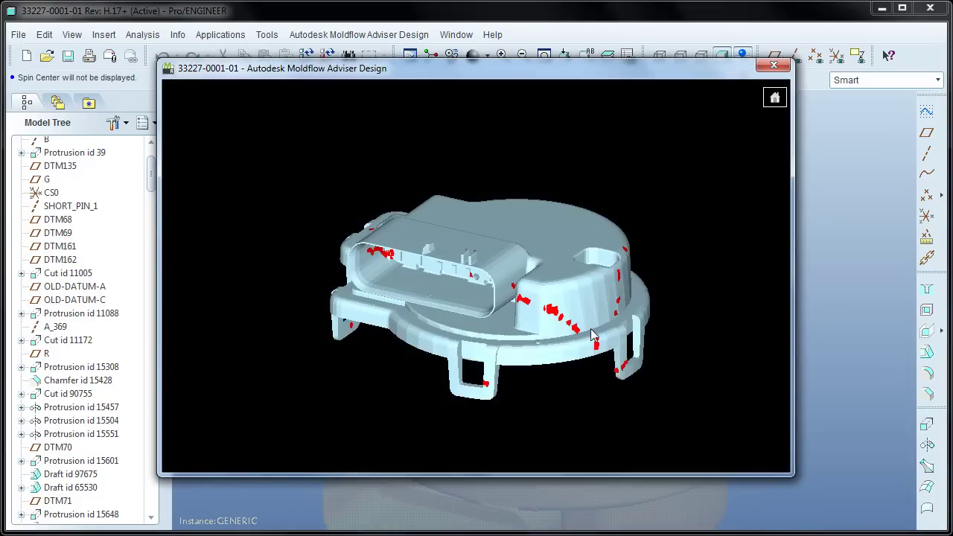
mouse_move(593, 335)
left_mouse_down()
mouse_move(650, 358)
mouse_move(646, 306)
mouse_move(588, 327)
mouse_move(533, 323)
mouse_move(657, 347)
mouse_move(655, 355)
mouse_move(585, 322)
left_mouse_up()
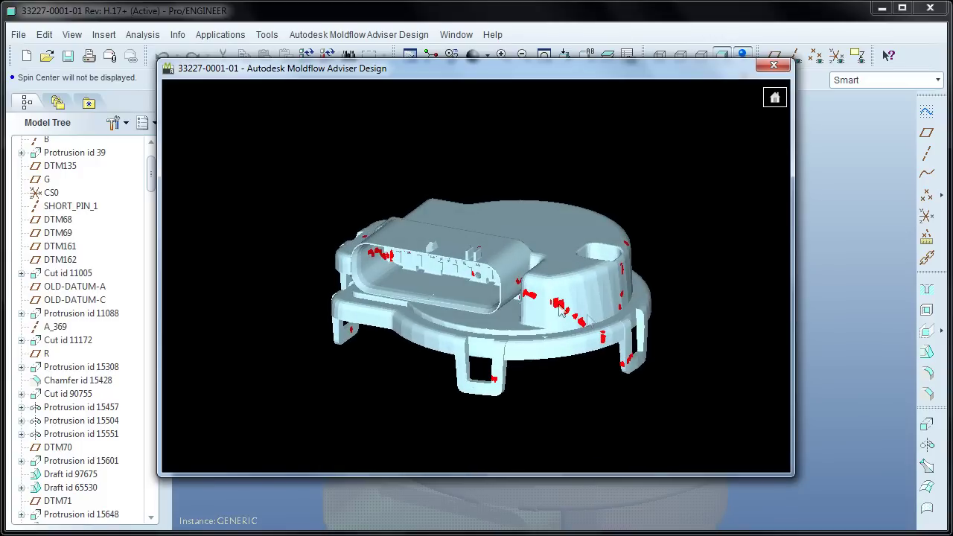
left_click(772, 65)
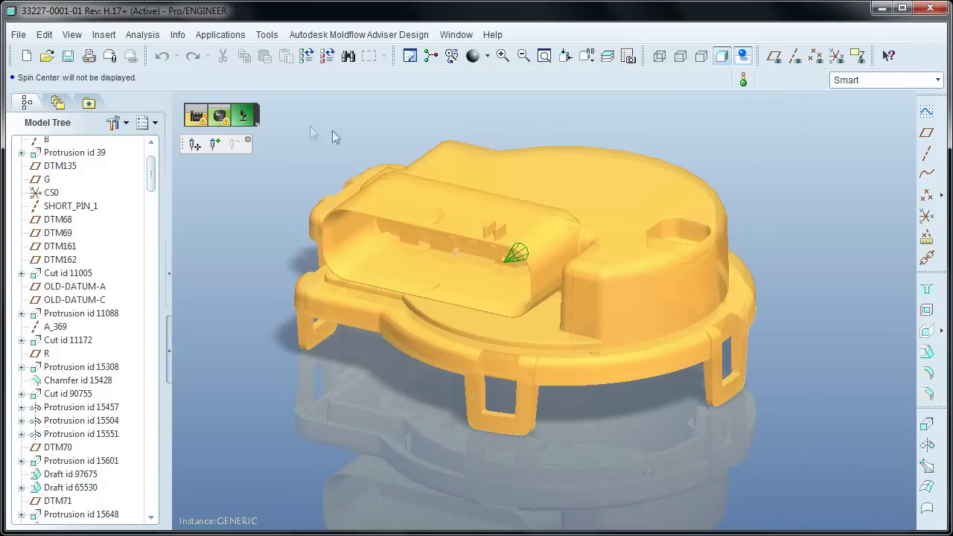
Step: Display the Sink Marks result and tilt the part to view it from above
left_click(196, 116)
mouse_move(230, 224)
left_click(367, 224)
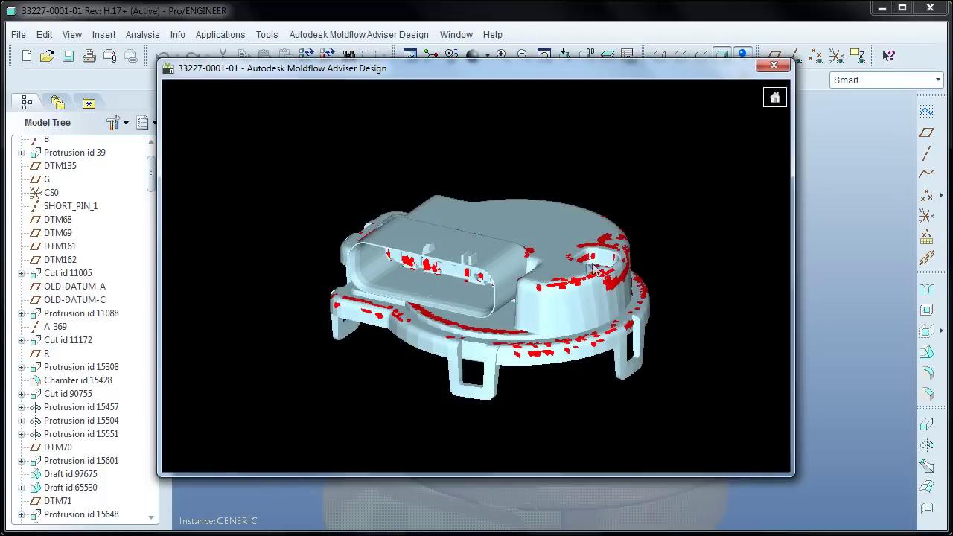
left_click_drag(387, 239, 460, 268)
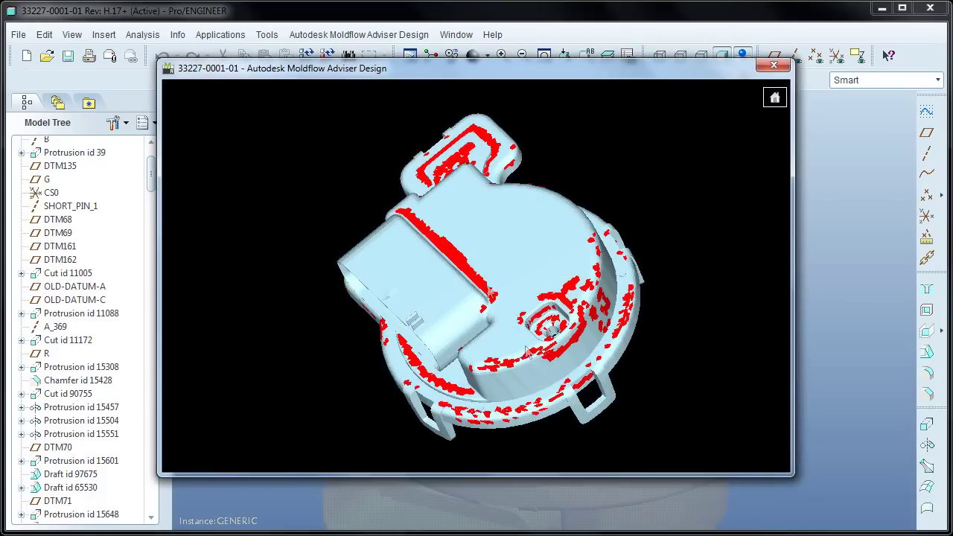
Step: Close the sink-marks viewer and review the Finished Part View with all defects
left_click(773, 65)
left_click(197, 117)
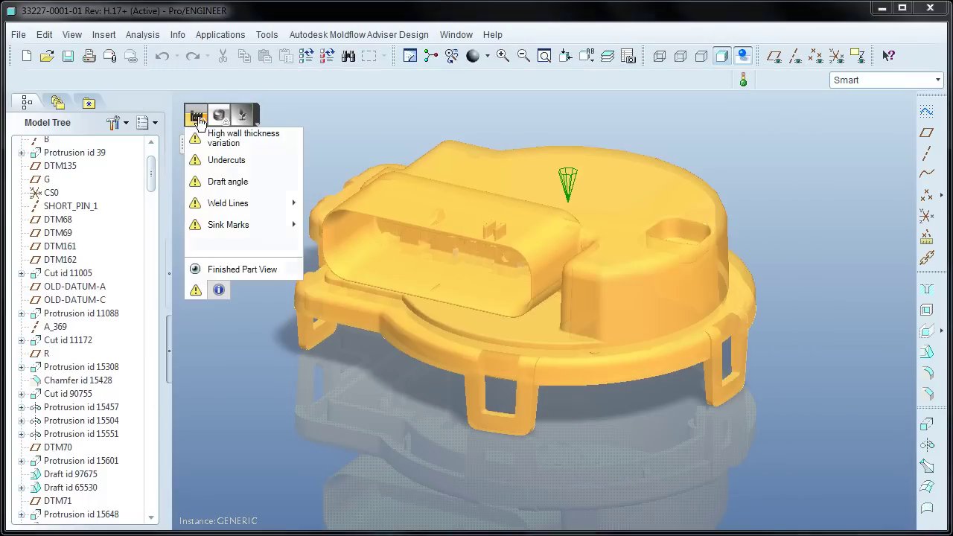
left_click(245, 269)
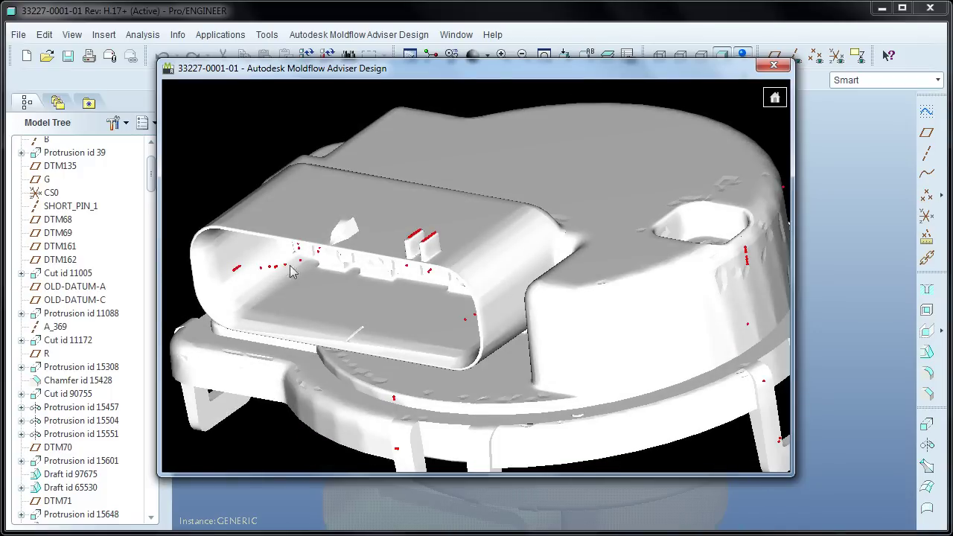
left_click(773, 66)
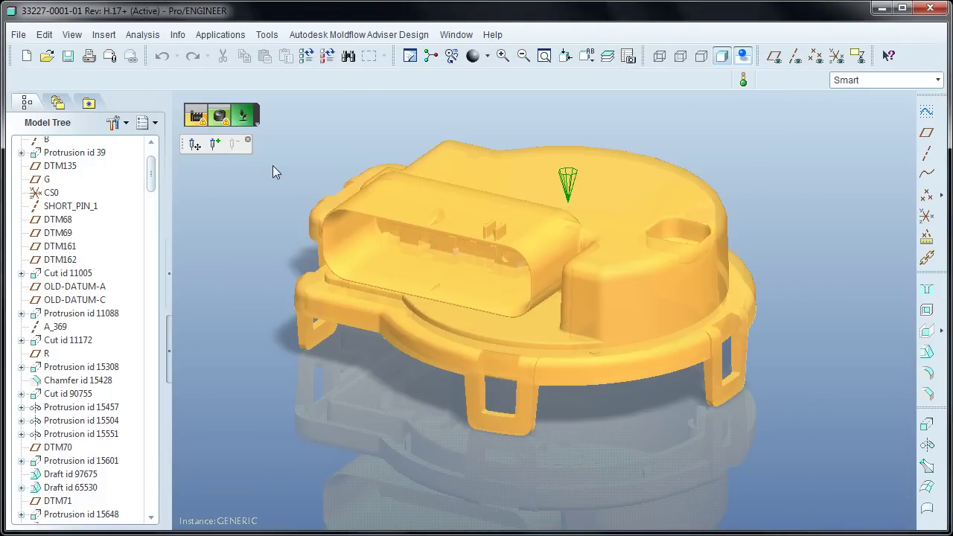
Step: Display the Filling result's 0–167.8 MPa fill-pressure plot and rotate the part
left_click(196, 117)
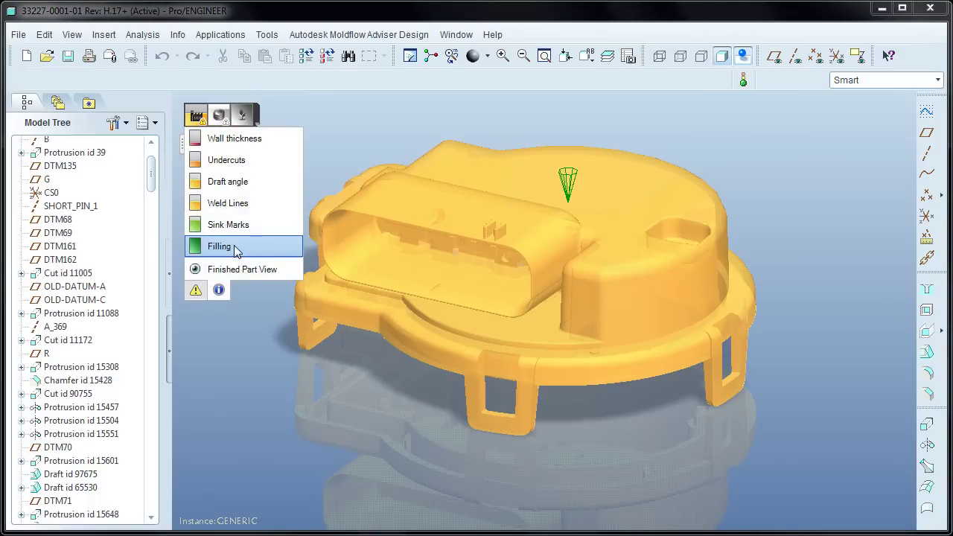
left_click(235, 250)
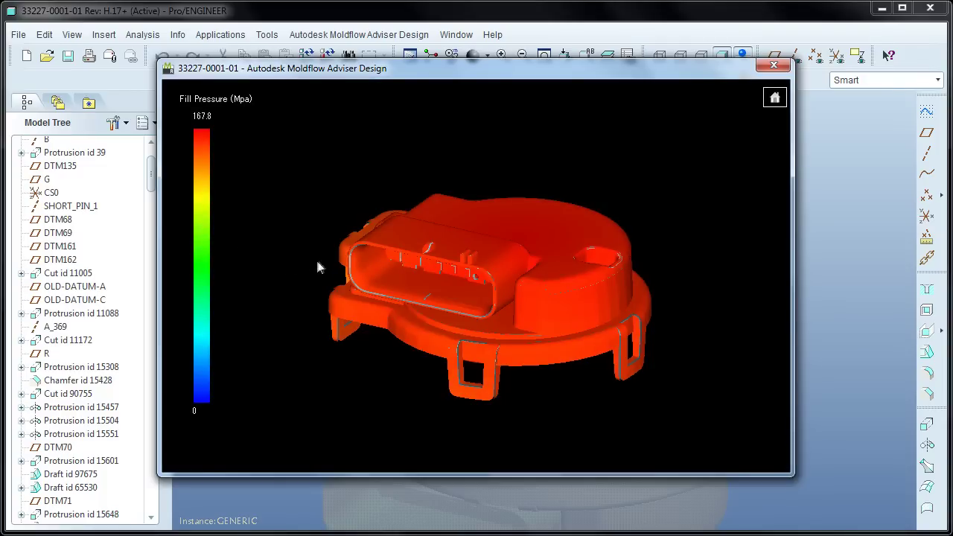
middle_click_drag(563, 375, 521, 370)
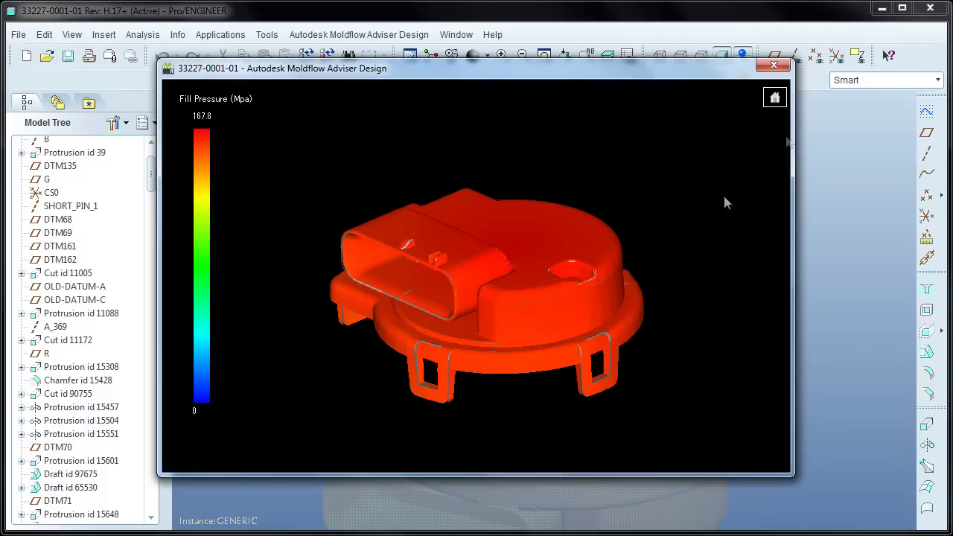
left_click(773, 65)
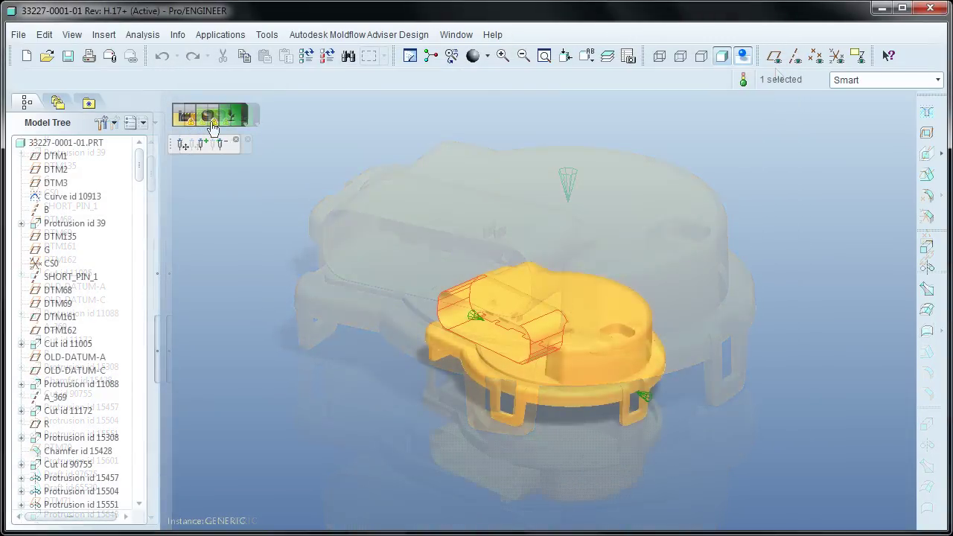
left_click(213, 123)
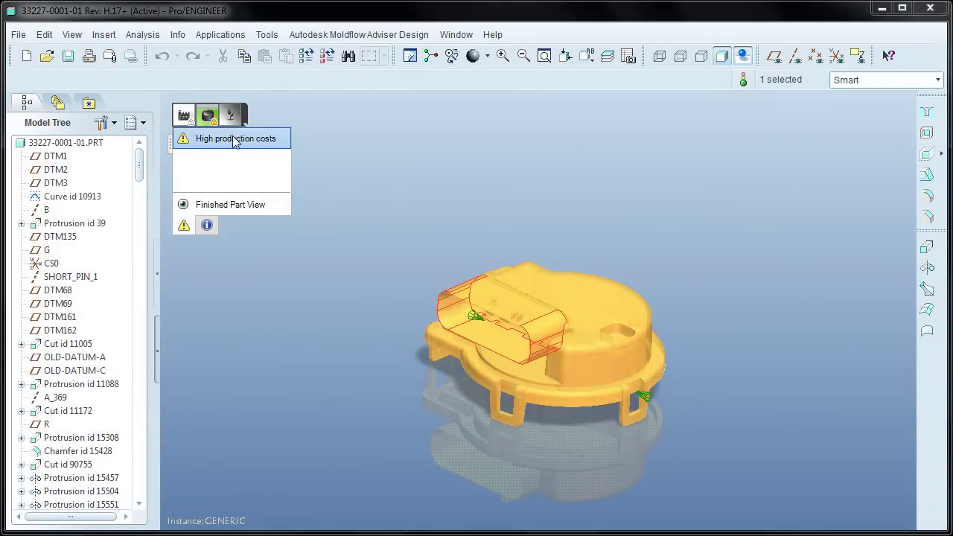
left_click(206, 224)
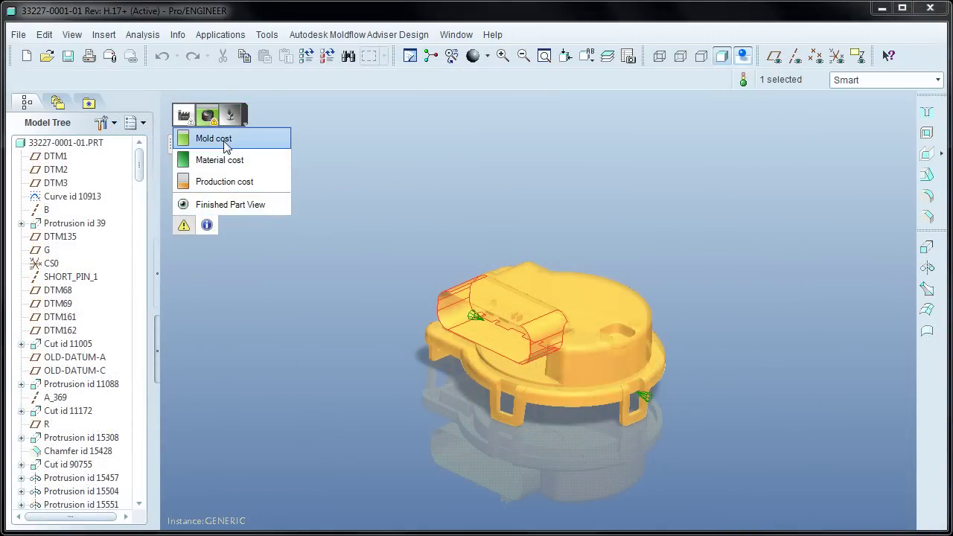
left_click(223, 141)
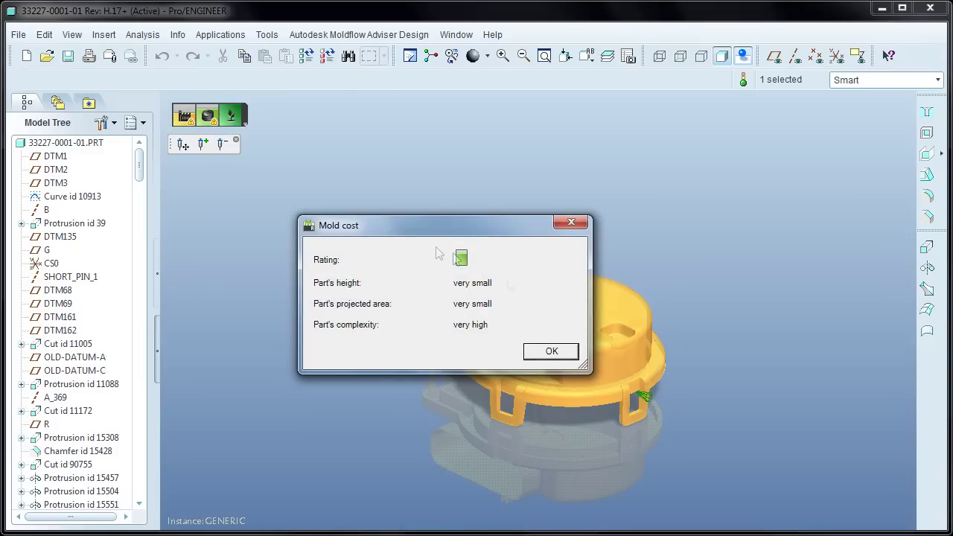
left_click(559, 352)
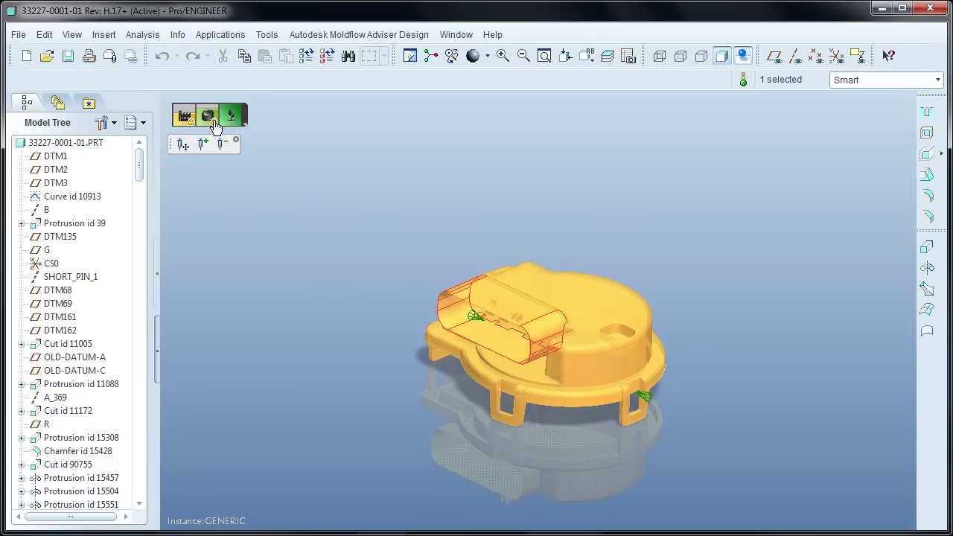
left_click(208, 116)
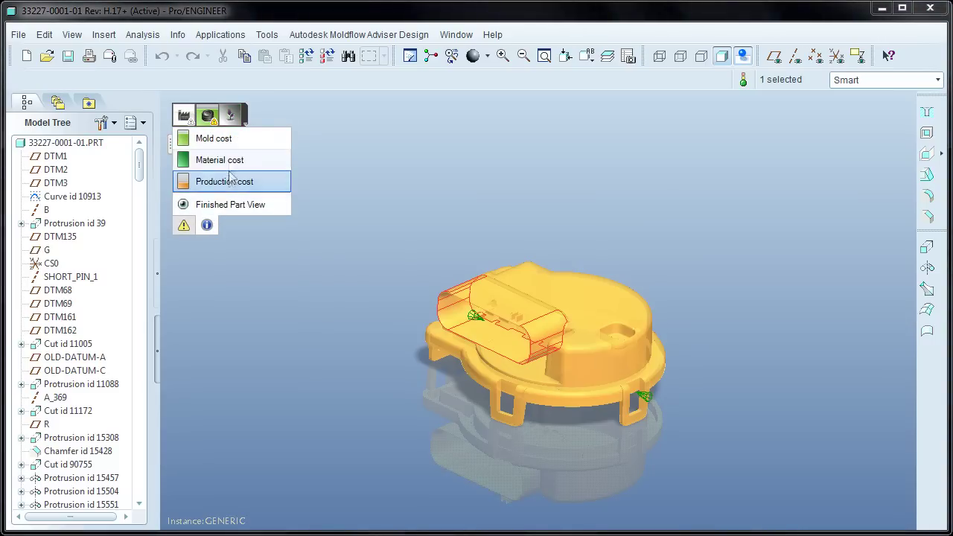
left_click(220, 157)
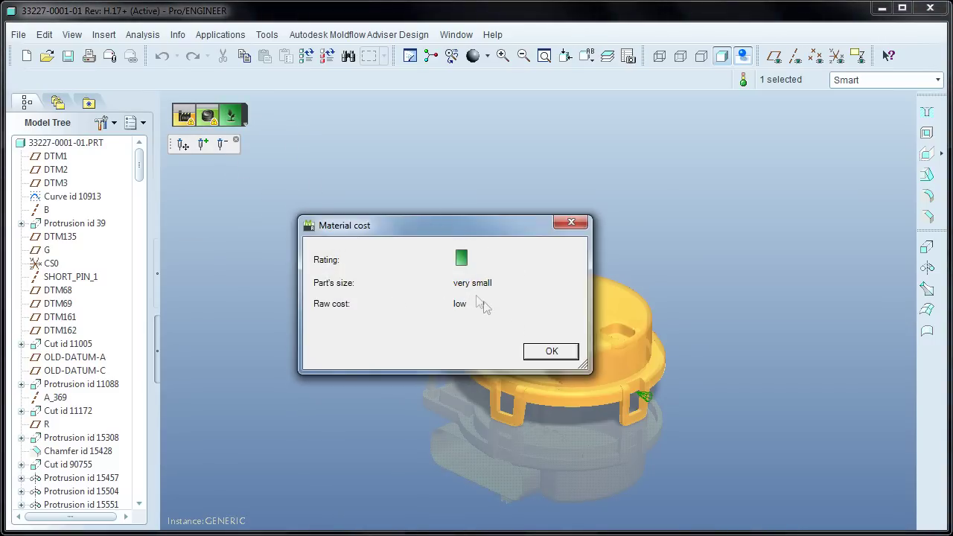
left_click(551, 351)
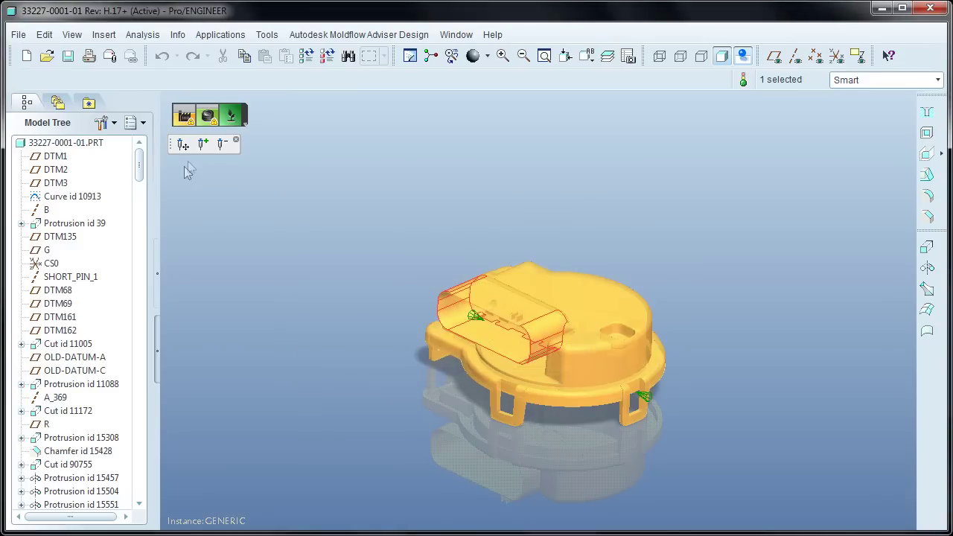
left_click(208, 116)
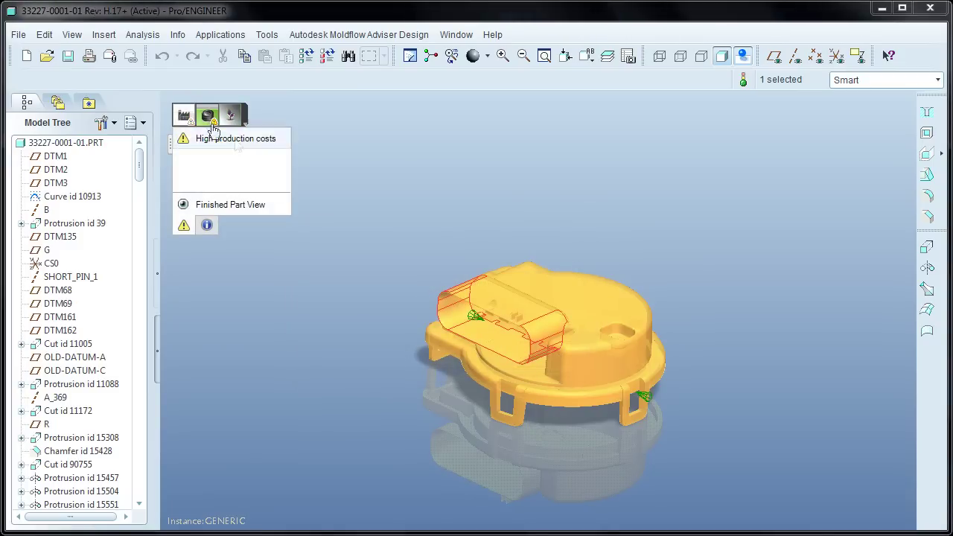
left_click(212, 229)
left_click(230, 181)
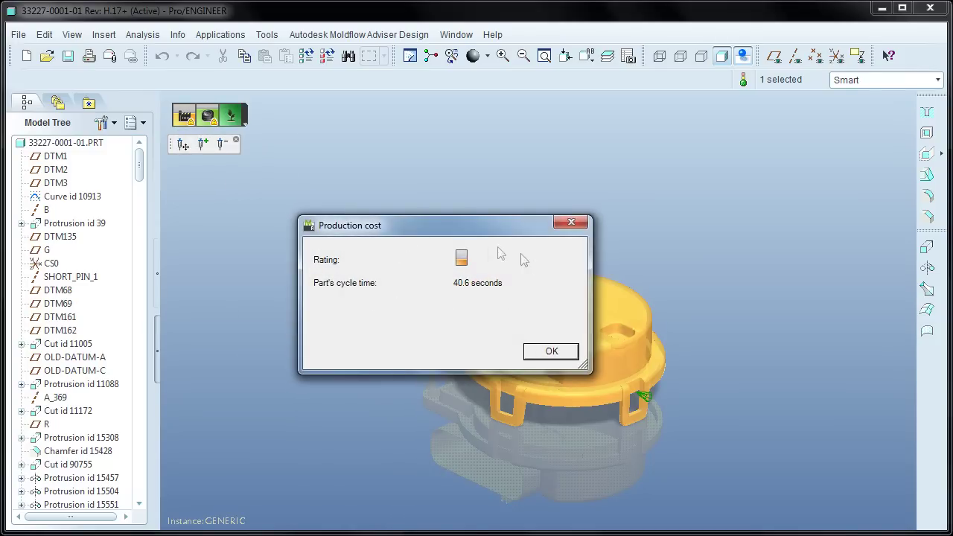
left_click(556, 351)
Step: Check the ABS connector's carbon footprint of 0.102 kg CO2
left_click(230, 113)
left_click(206, 247)
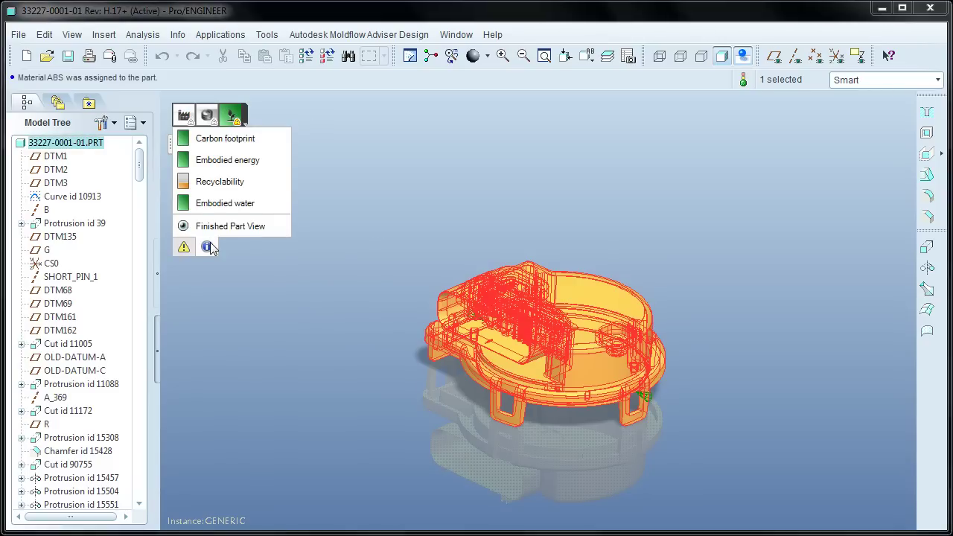
left_click(240, 140)
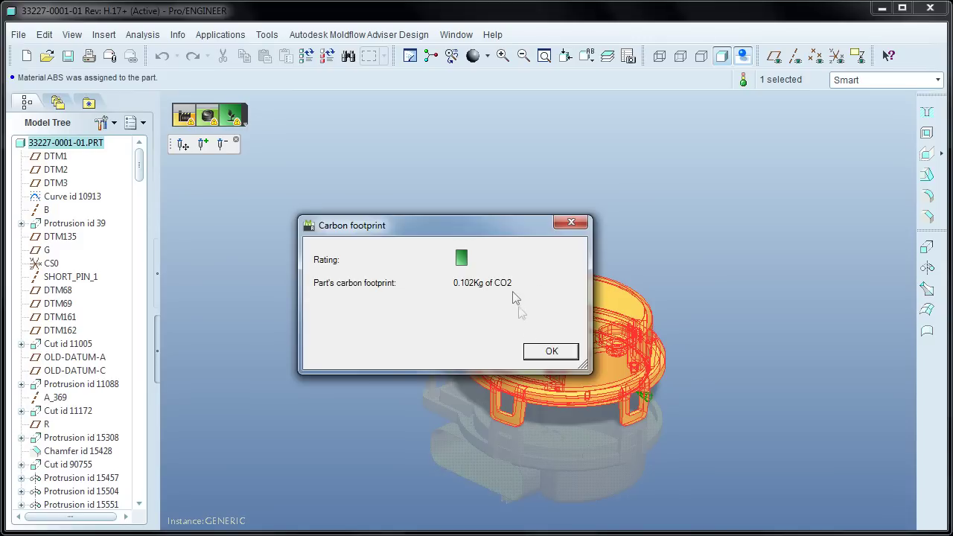
left_click(547, 355)
Step: Replace the part's ABS material with pc.mtl through File > Properties
left_click(18, 34)
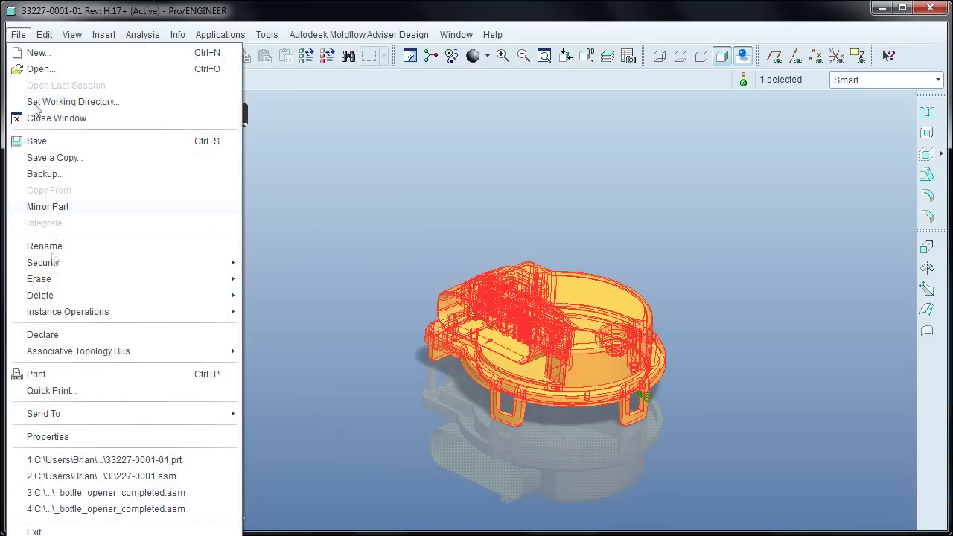
left_click(60, 436)
left_click_drag(493, 77, 493, 44)
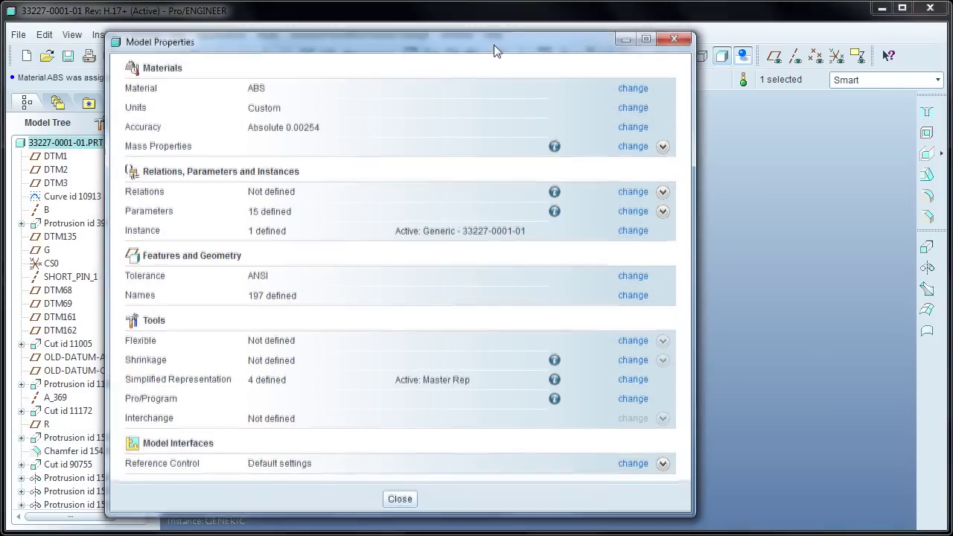
left_click(631, 90)
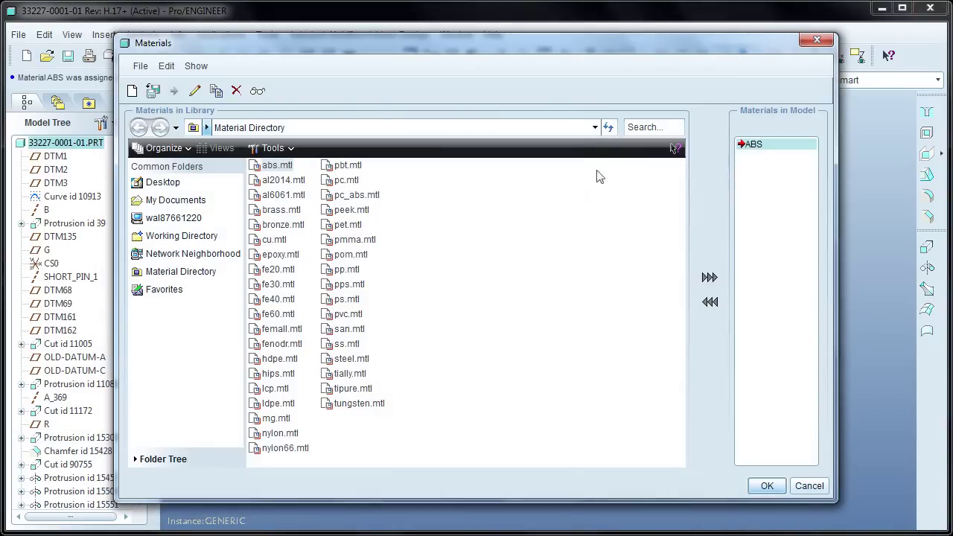
double_click(346, 180)
right_click(770, 156)
left_click(808, 162)
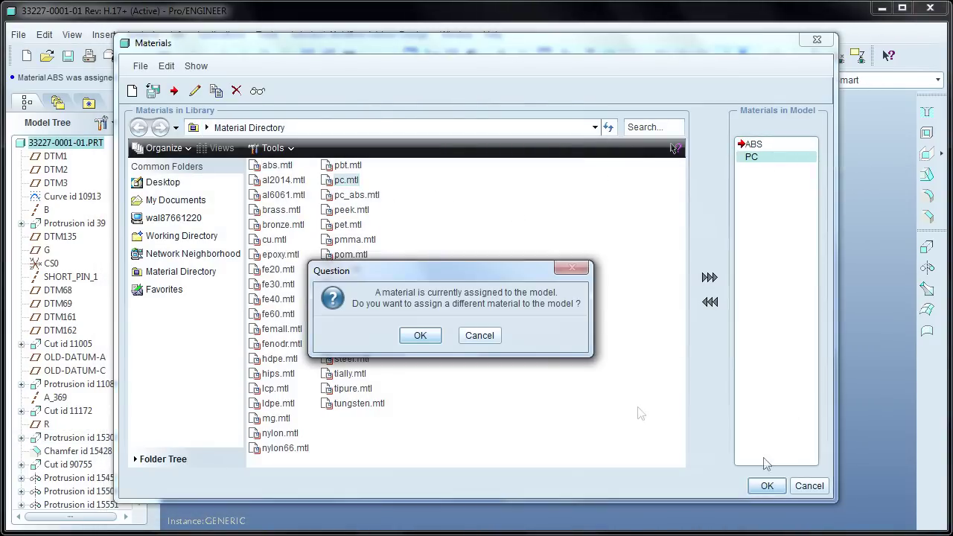
left_click(436, 337)
left_click(767, 486)
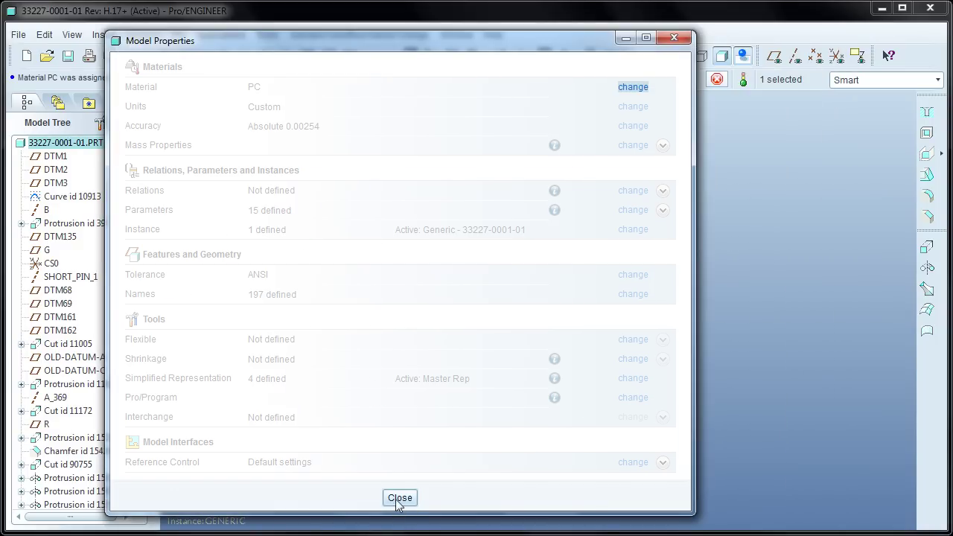
left_click(399, 497)
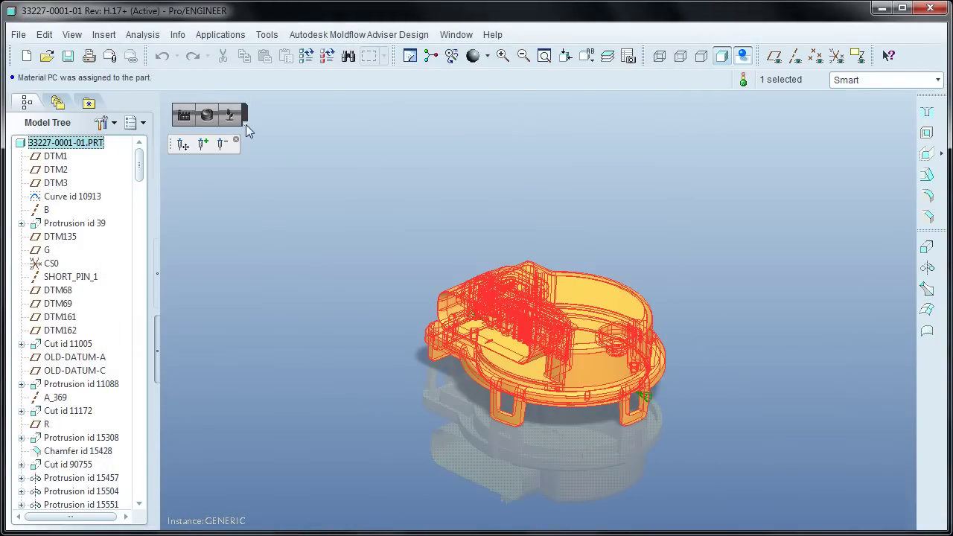
mouse_move(245, 125)
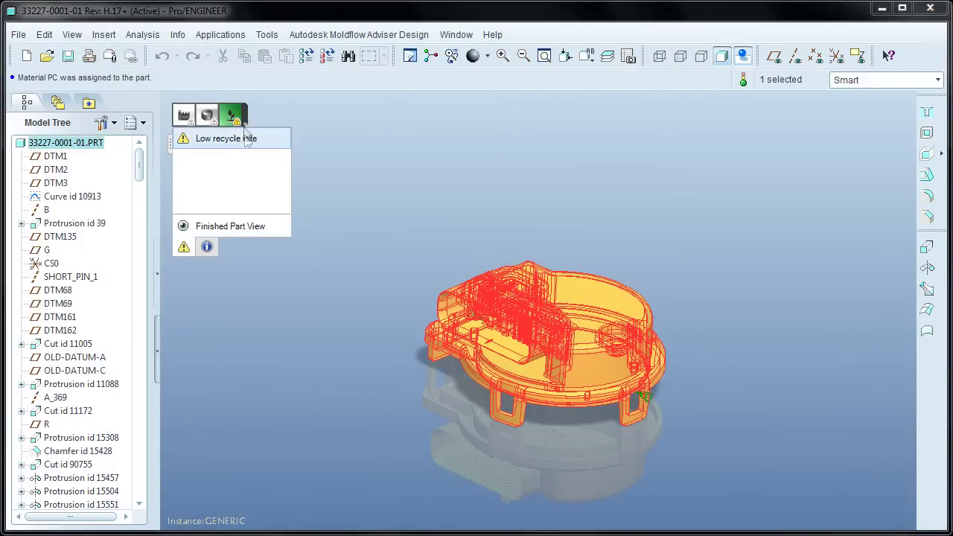
left_click(208, 248)
left_click(211, 136)
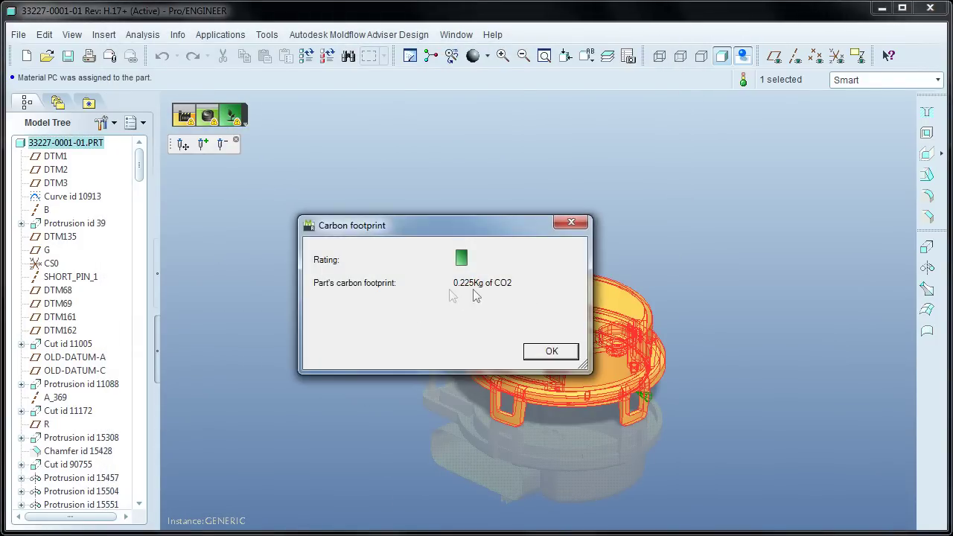
left_click(549, 353)
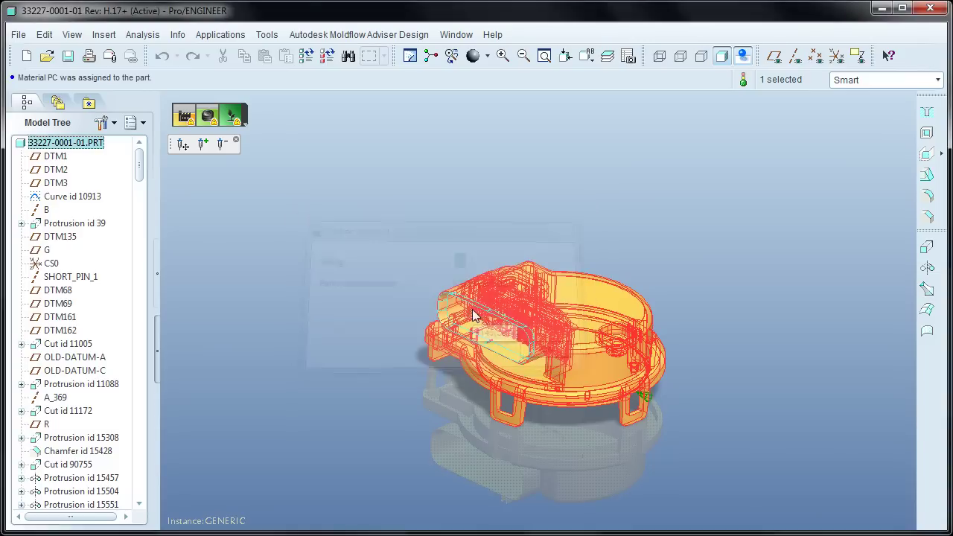
mouse_move(237, 125)
left_click(213, 247)
left_click(216, 157)
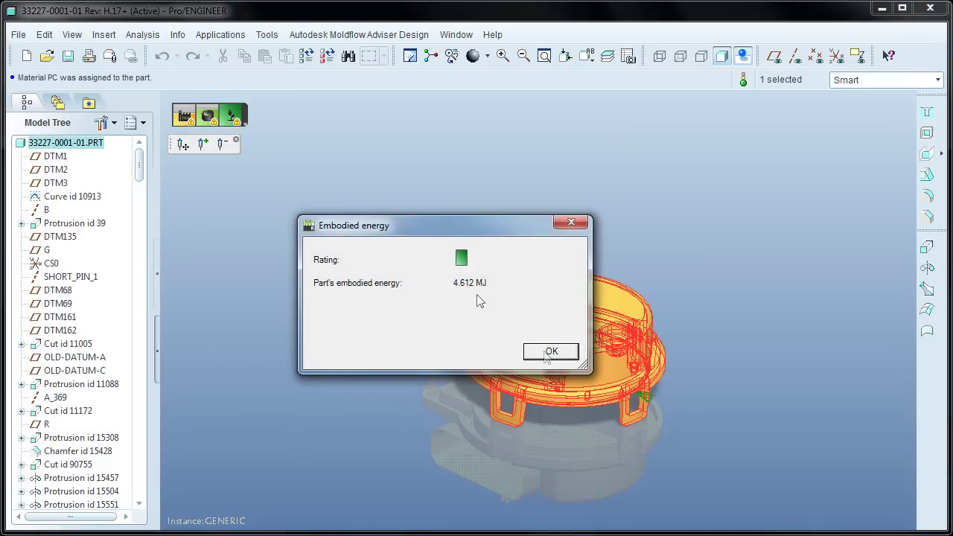
left_click(551, 352)
mouse_move(237, 125)
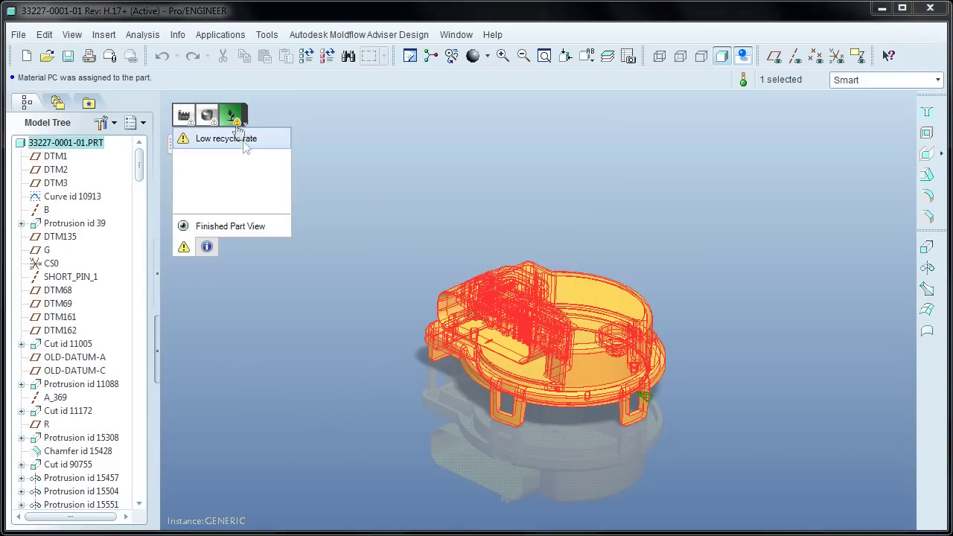
left_click(208, 247)
left_click(239, 184)
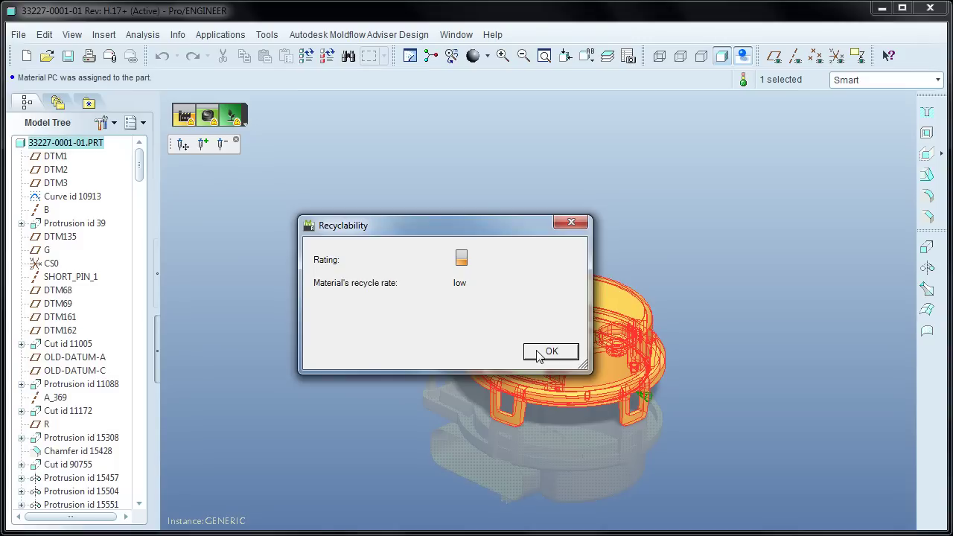
left_click(551, 351)
left_click(232, 115)
left_click(207, 246)
left_click(246, 203)
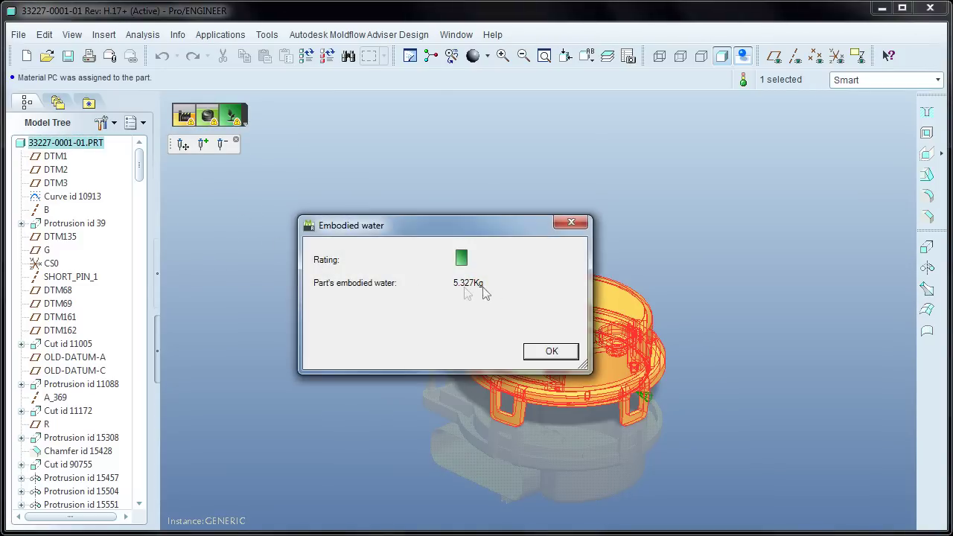
left_click(551, 352)
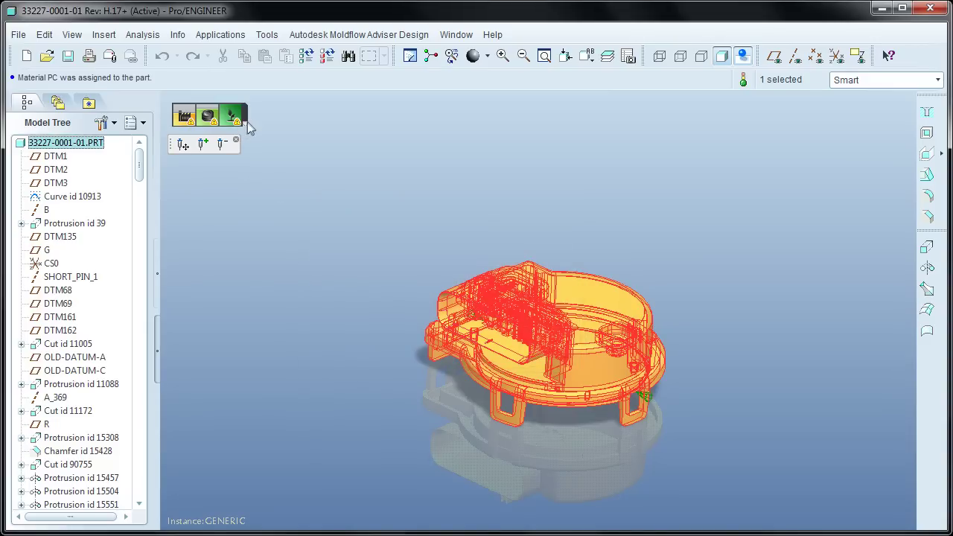
Step: Play PRT0001's fill animation, tilt the box, replay it, then close the animation window
left_click(245, 125)
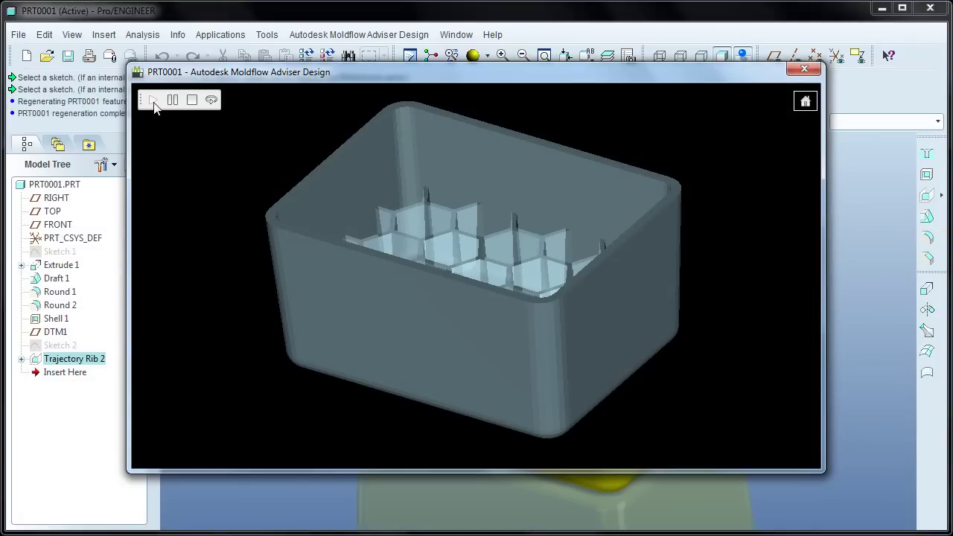
left_click(153, 103)
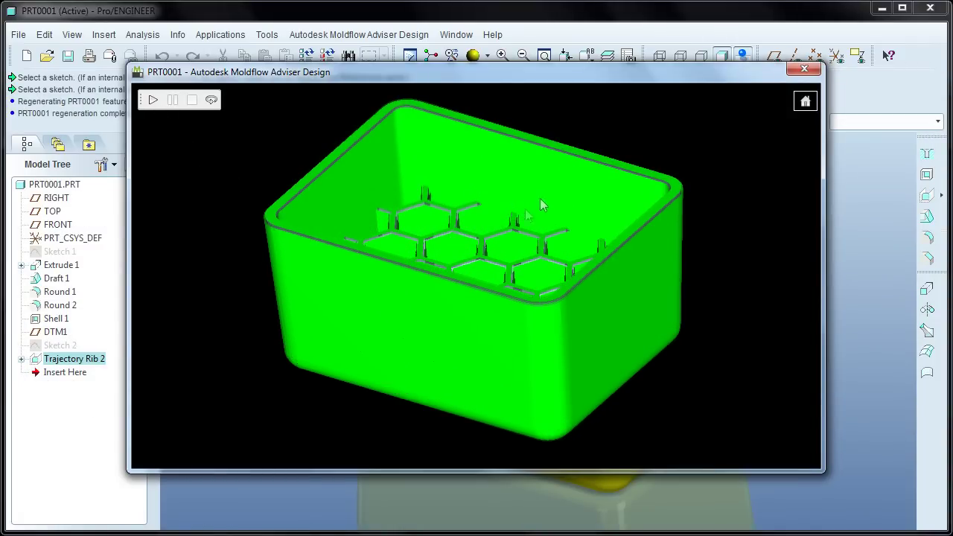
middle_click_drag(525, 208, 236, 131)
left_click(153, 100)
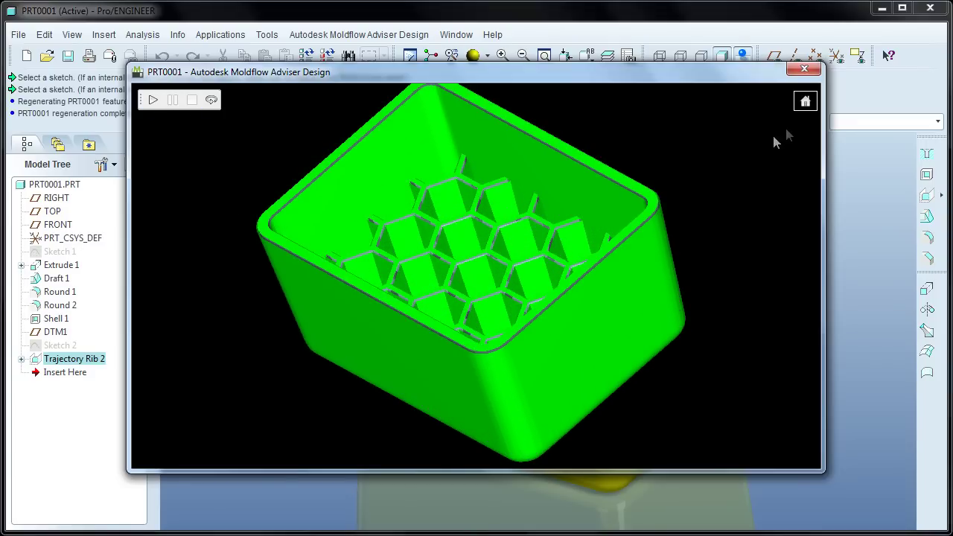
left_click(816, 72)
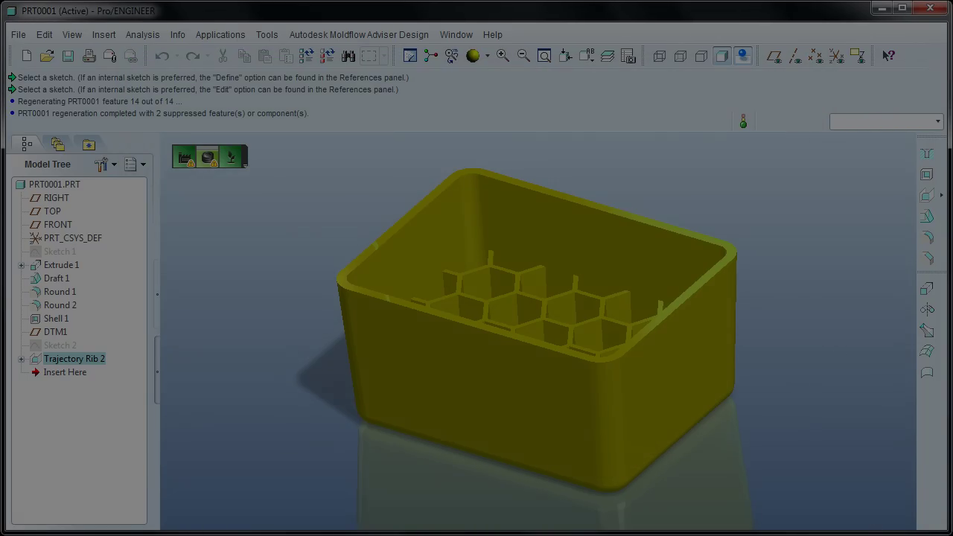